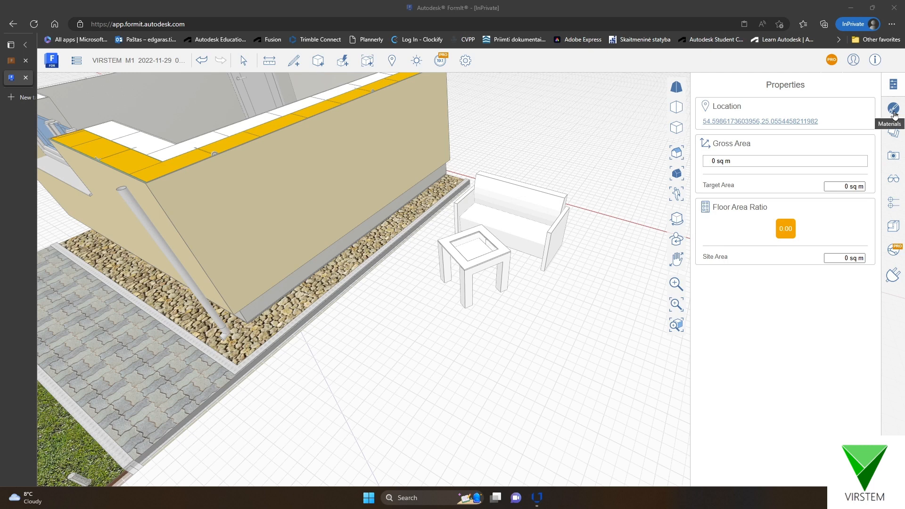
# - Review the sample materials, the materials already in the sketch, and the settings offered for a new material
pyautogui.click(894, 109)
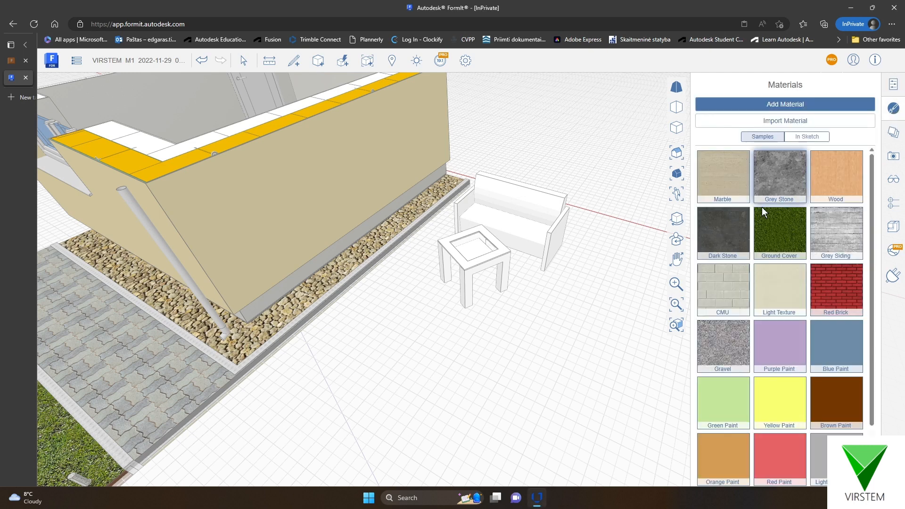
pyautogui.scroll(-3, 762, 208)
pyautogui.scroll(3, 777, 363)
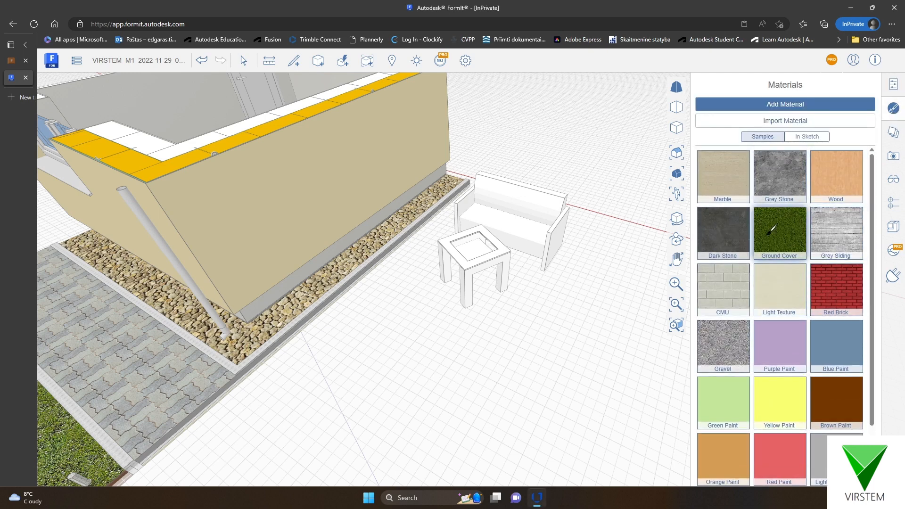
pyautogui.click(814, 138)
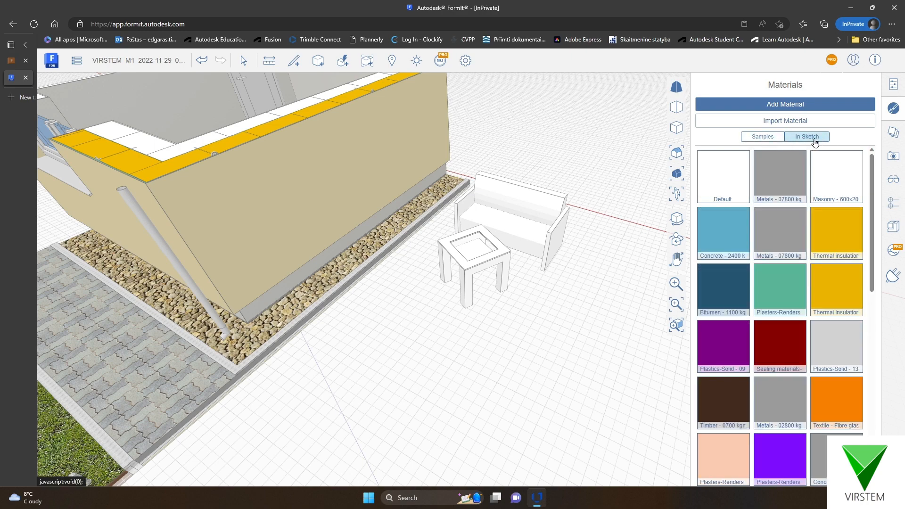
pyautogui.scroll(-10, 773, 311)
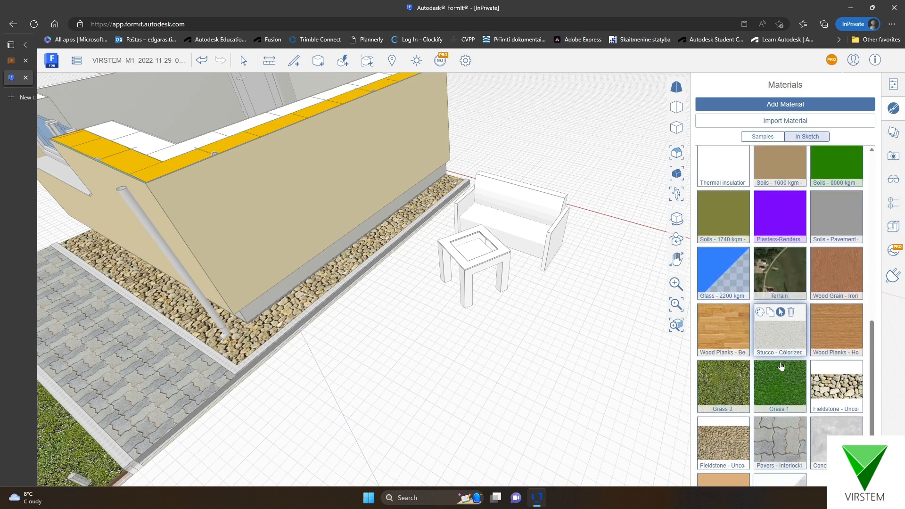
pyautogui.scroll(10, 775, 308)
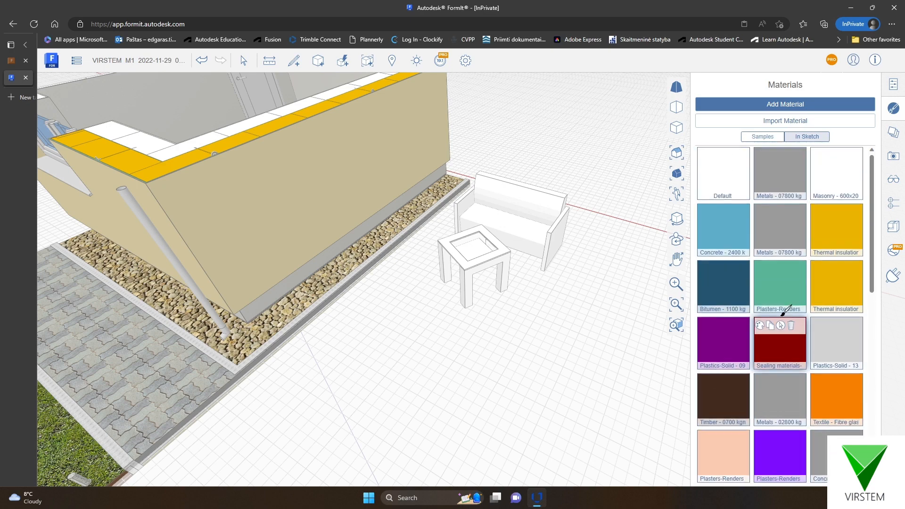
pyautogui.click(765, 138)
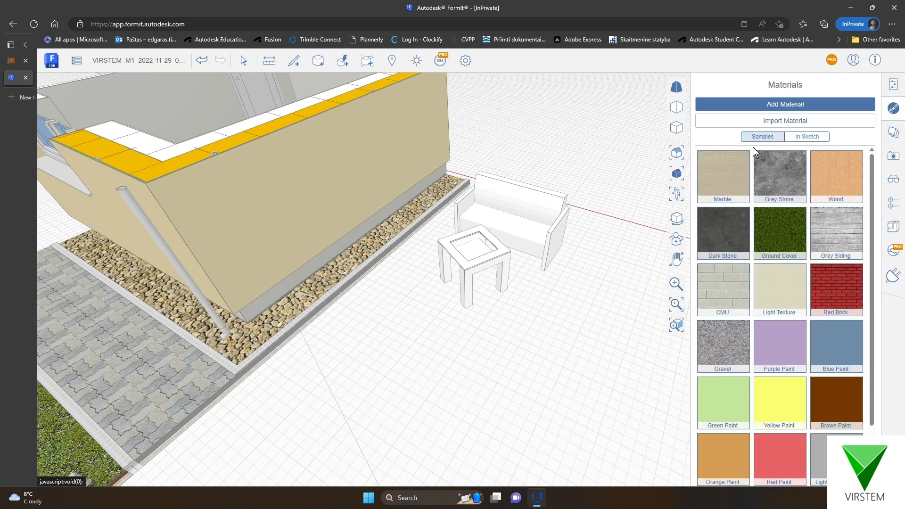
pyautogui.click(784, 105)
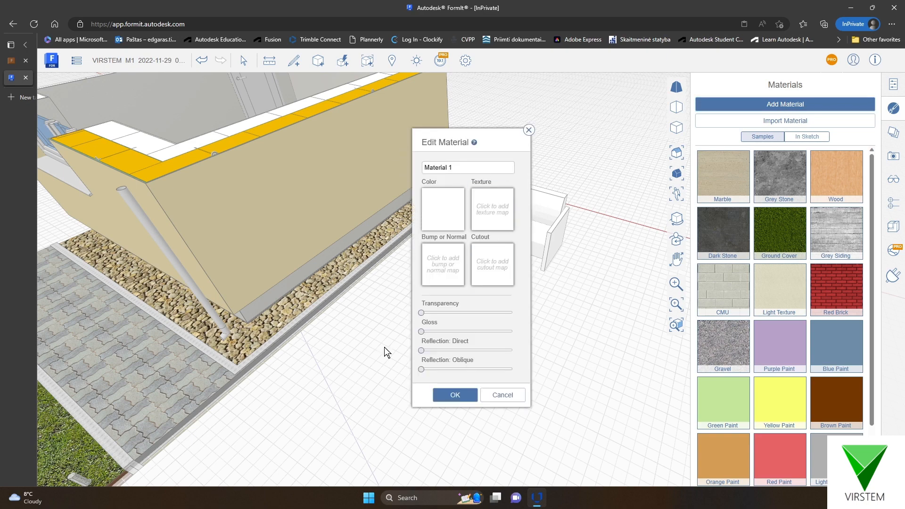
pyautogui.click(529, 130)
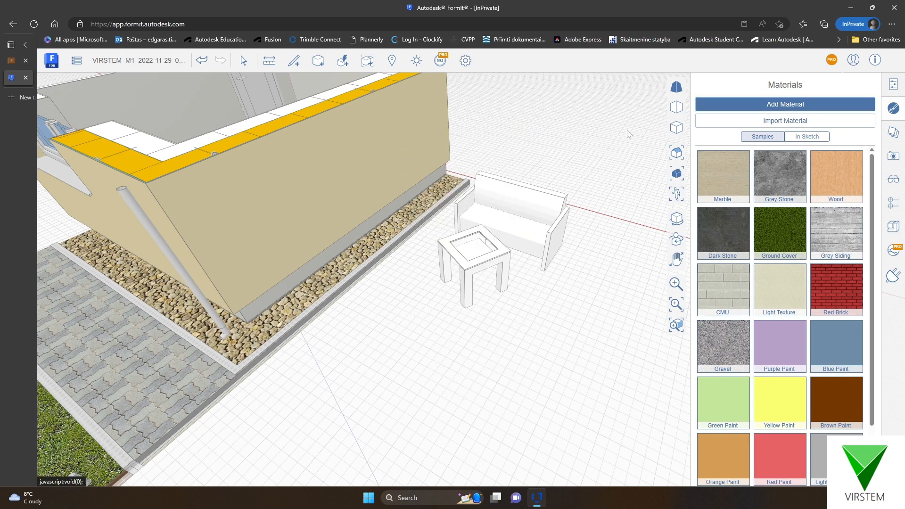
# - Open the Autodesk Library for importing a material and examine the preview box from several angles
pyautogui.click(796, 121)
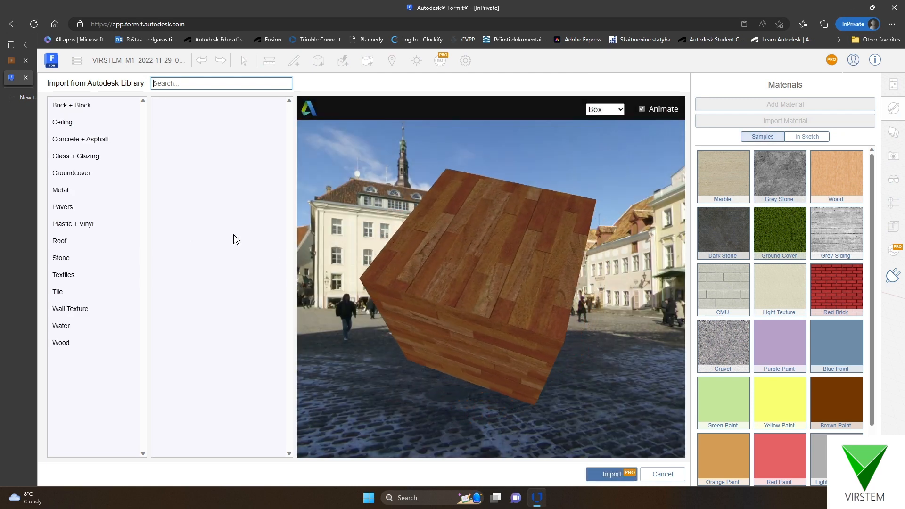
pyautogui.moveTo(449, 317); pyautogui.dragTo(486, 337)
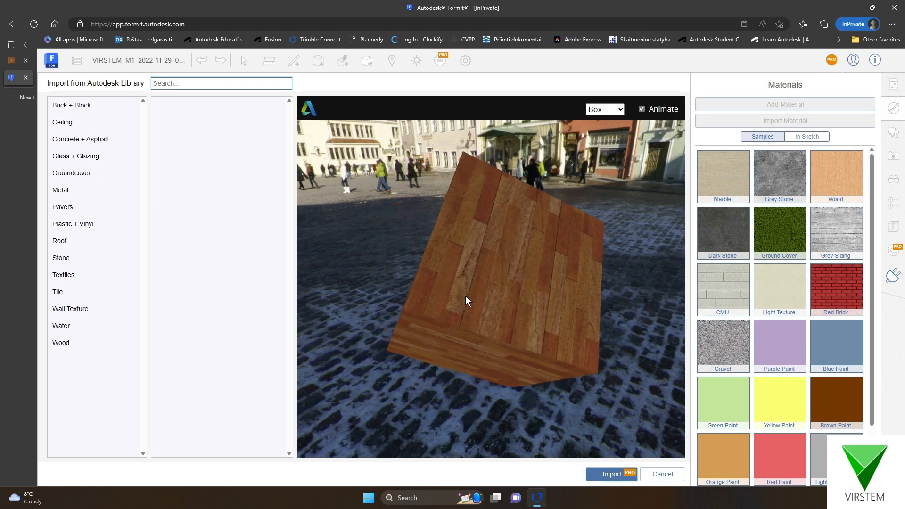
pyautogui.moveTo(466, 296); pyautogui.dragTo(505, 295)
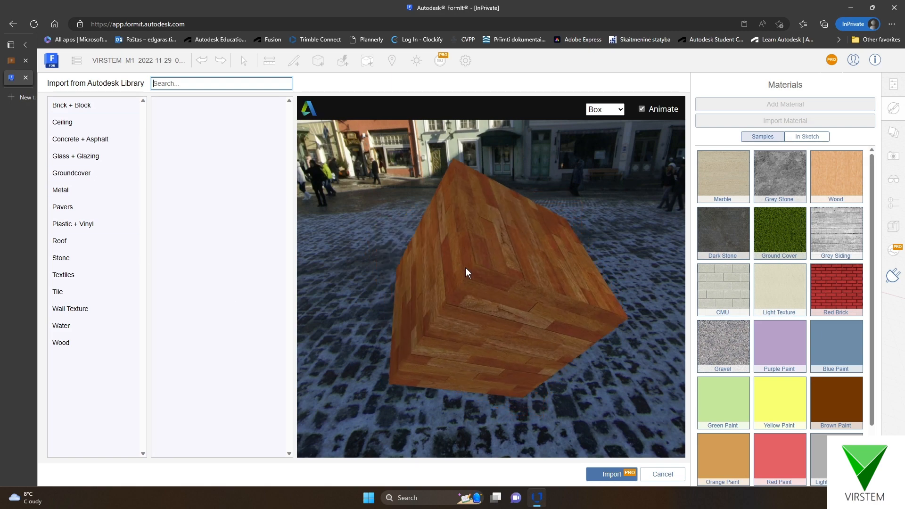
pyautogui.moveTo(465, 270); pyautogui.dragTo(407, 284)
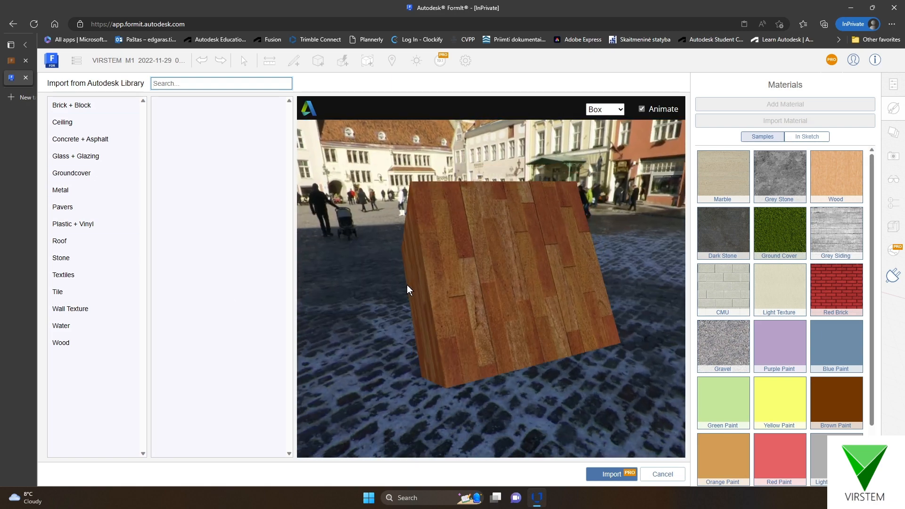
# - Preview Metal - Checker Plate, Metal - Mesh - Large Horizontal - Colorized and Metal - Decorative Screen, and leave the library without importing
pyautogui.click(65, 189)
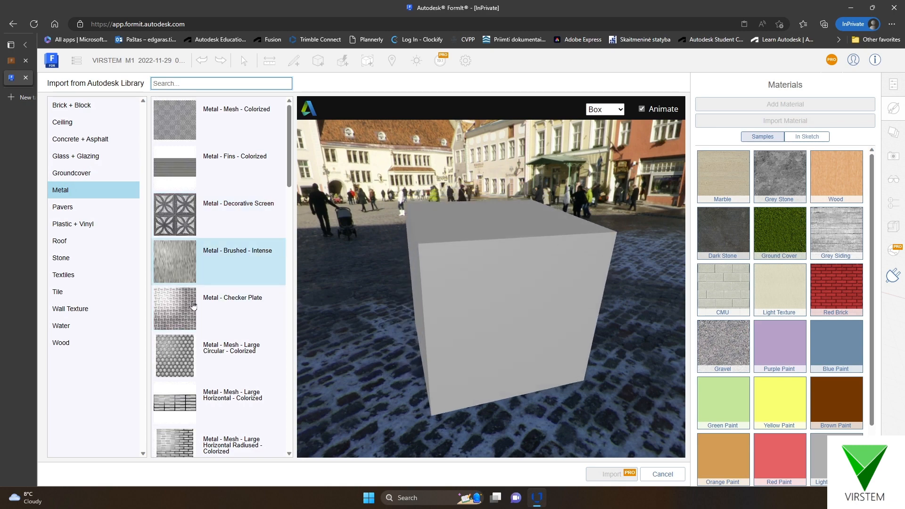
pyautogui.click(208, 309)
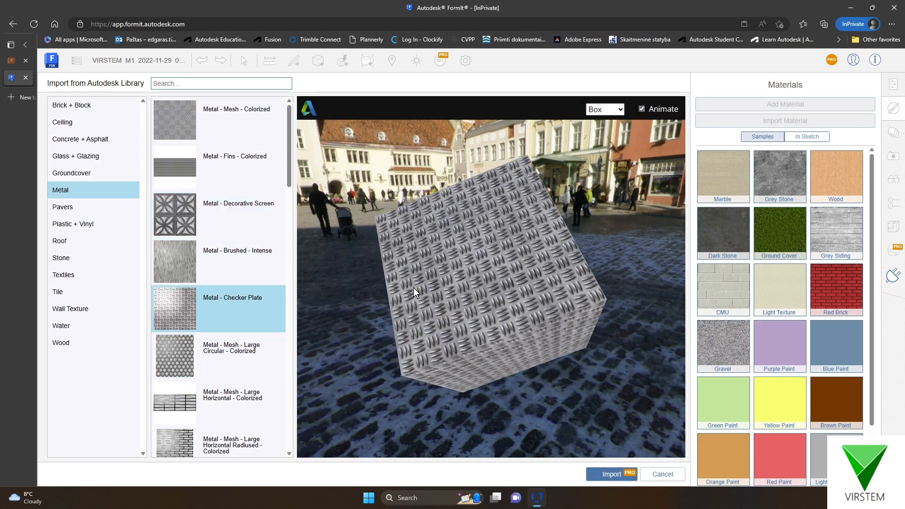
pyautogui.click(182, 412)
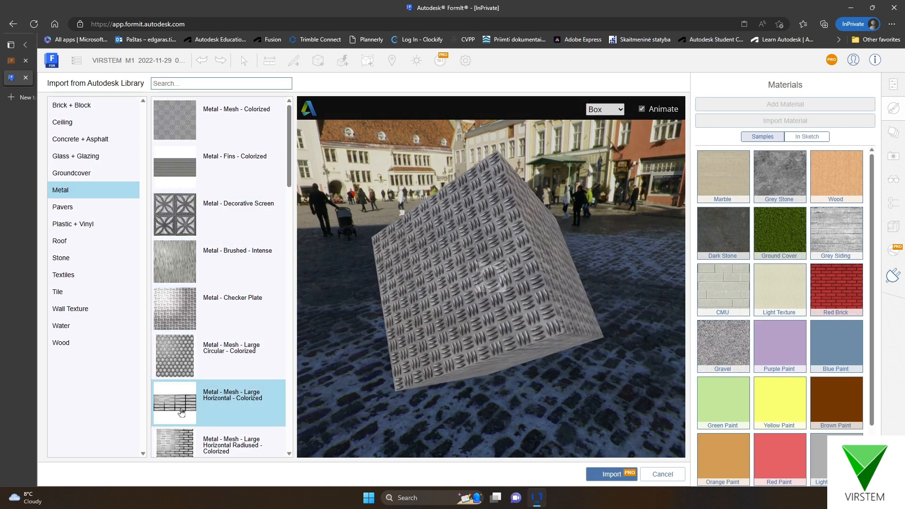
pyautogui.click(183, 202)
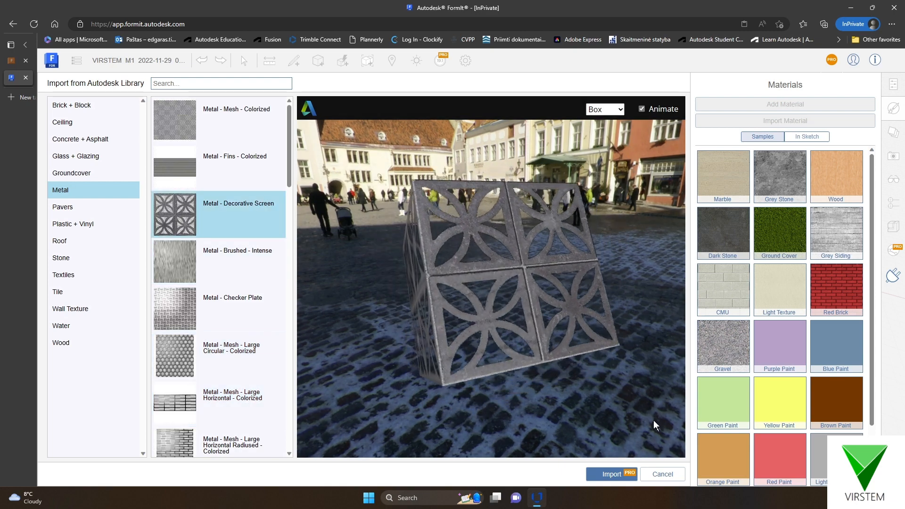
pyautogui.click(662, 475)
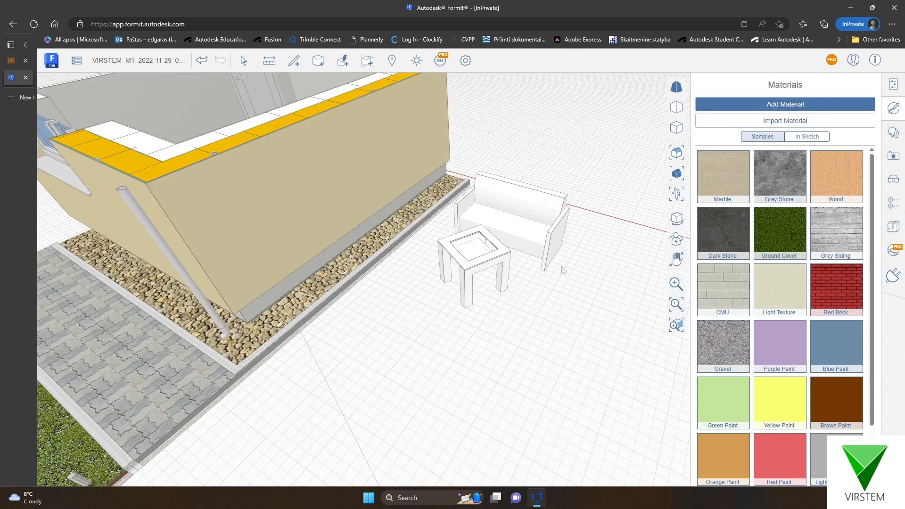
# - Copy the small table and paste two copies on the open ground in front of the bench
pyautogui.click(473, 268)
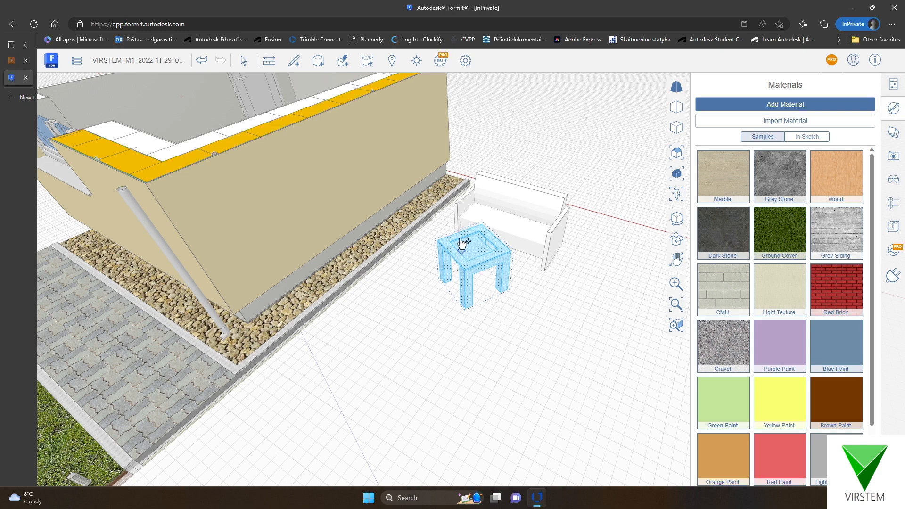
pyautogui.rightClick(472, 310)
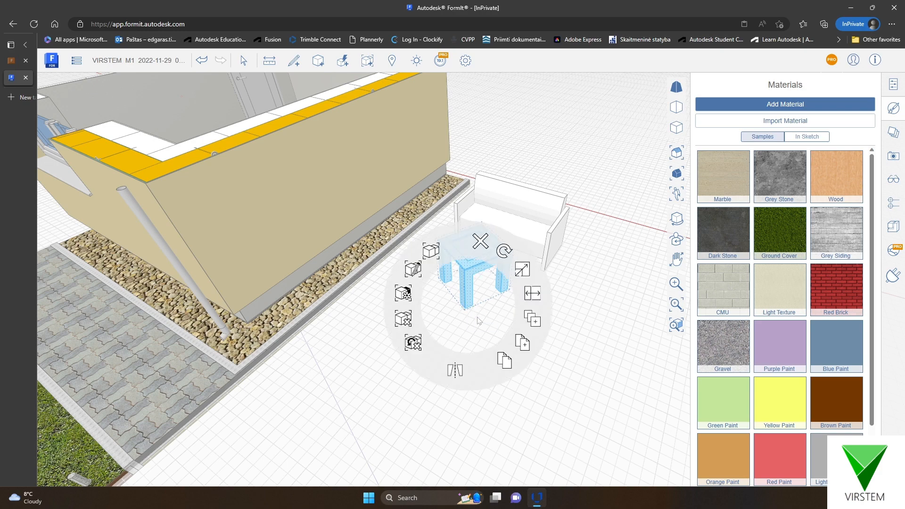
pyautogui.click(509, 362)
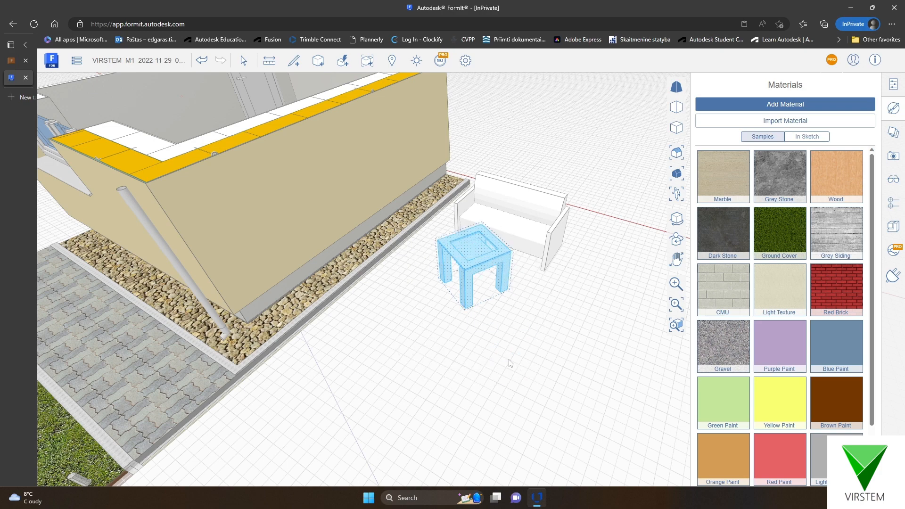
pyautogui.rightClick(421, 364)
pyautogui.click(475, 399)
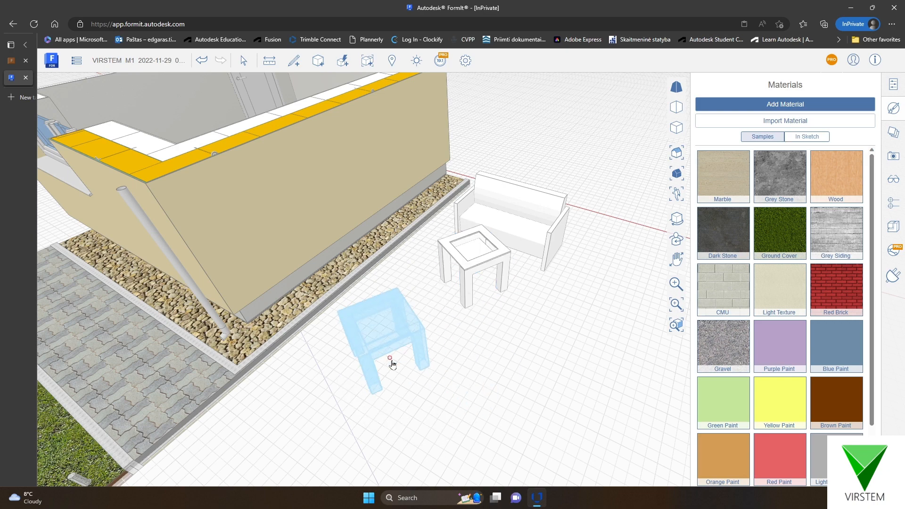
pyautogui.click(465, 371)
pyautogui.rightClick(493, 372)
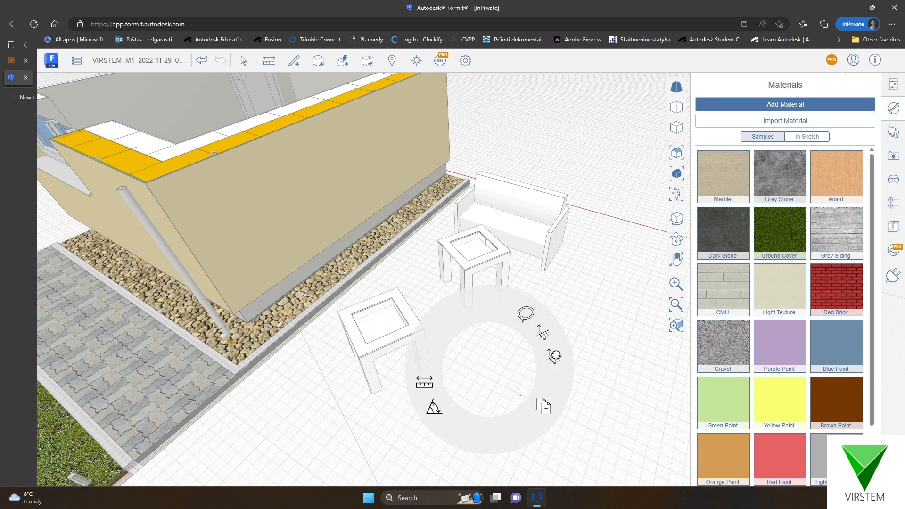
pyautogui.click(543, 406)
pyautogui.click(573, 416)
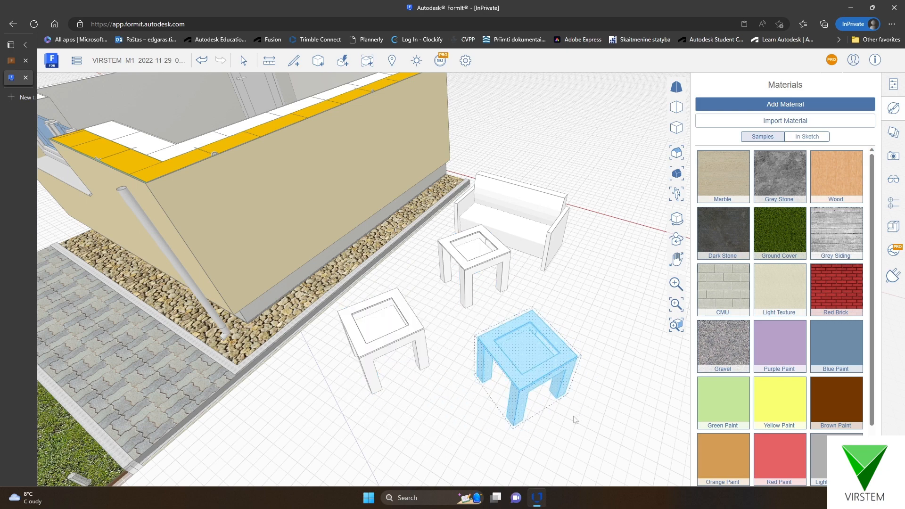
pyautogui.moveTo(573, 416); pyautogui.dragTo(579, 339, button='middle')
pyautogui.scroll(5, 494, 317)
pyautogui.click(423, 330)
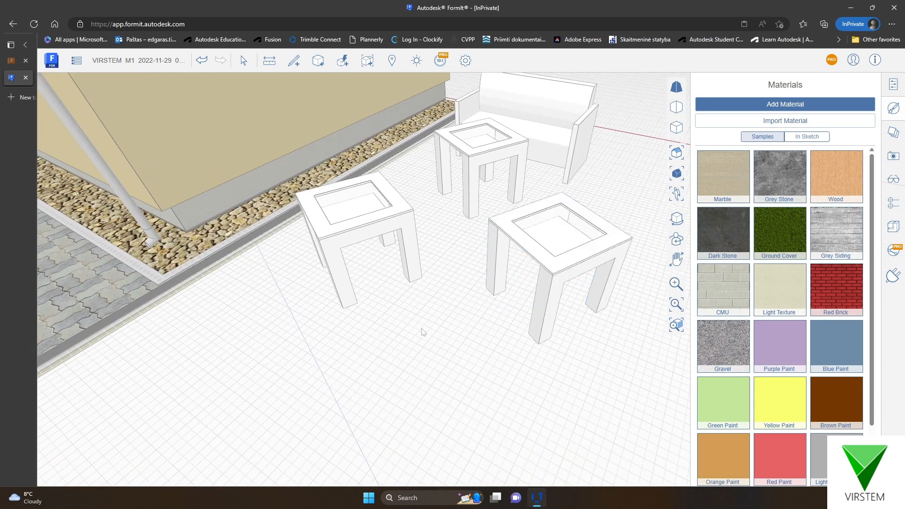
# - Paint the whole table copy nearest the gravel strip with the Wood sample material
pyautogui.click(832, 181)
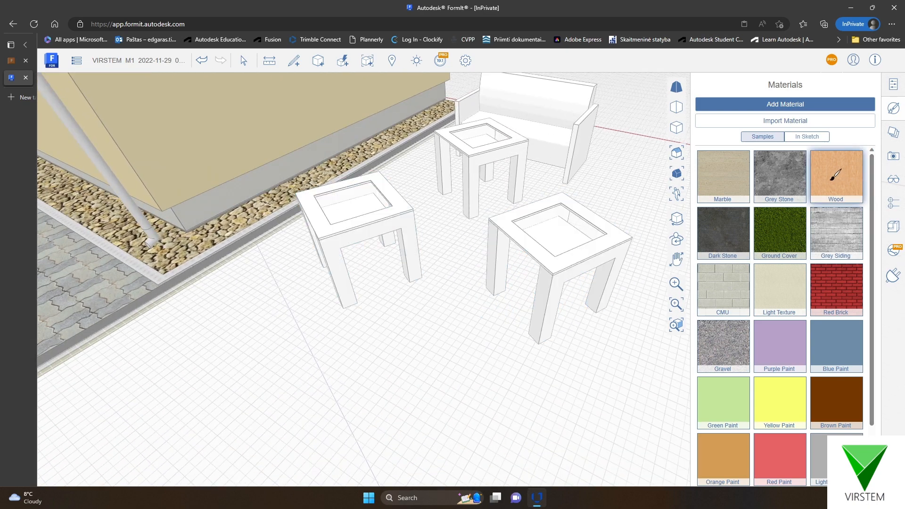
pyautogui.click(837, 173)
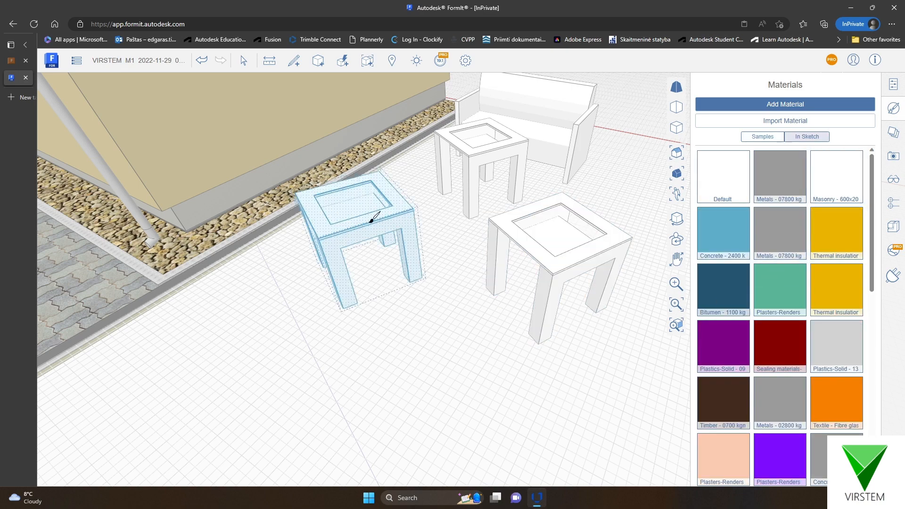
pyautogui.click(388, 251)
pyautogui.scroll(5, 375, 208)
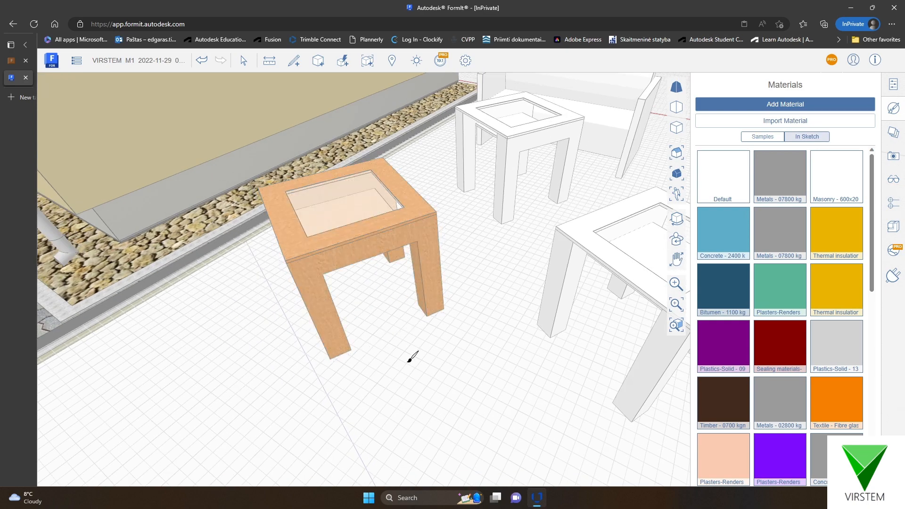
pyautogui.scroll(-5, 334, 236)
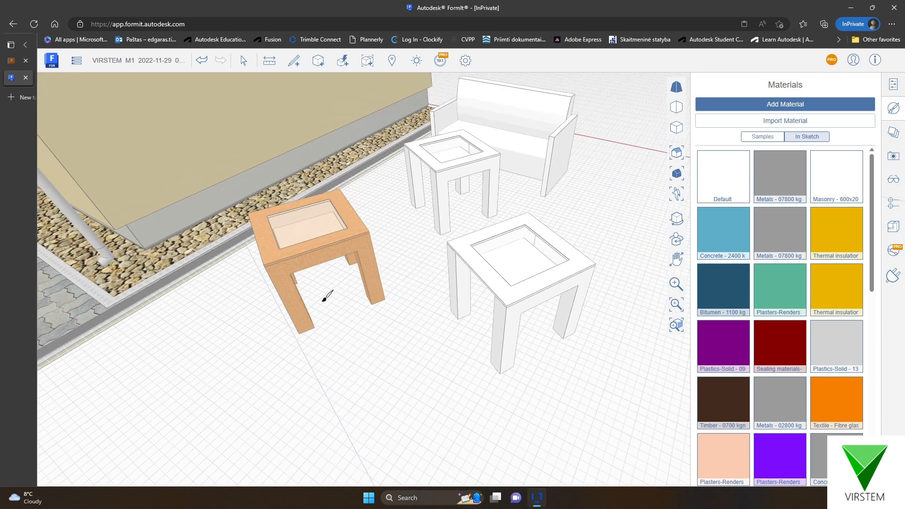
# - Open the other table copy's group for editing and paint its front leg frame with the Wood sample material
pyautogui.click(535, 301)
pyautogui.moveTo(535, 301); pyautogui.dragTo(436, 279, button='middle')
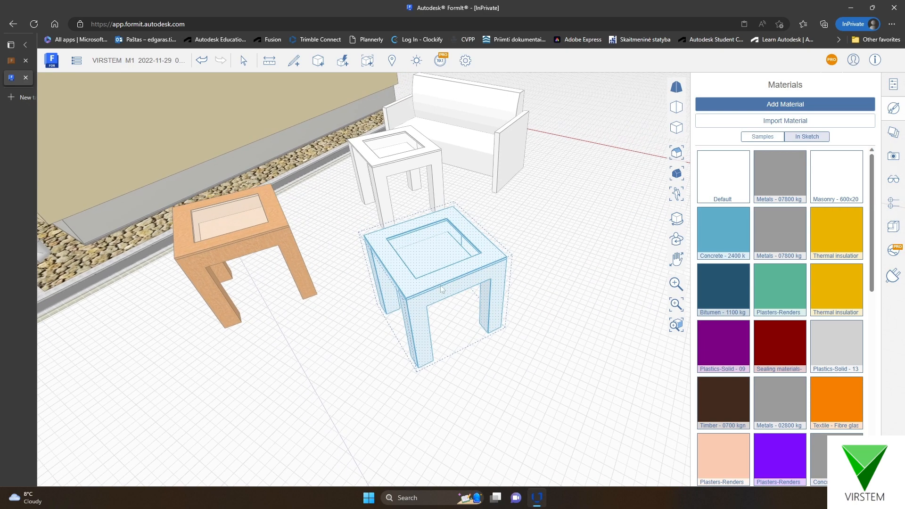
pyautogui.doubleClick(442, 289)
pyautogui.scroll(3, 438, 289)
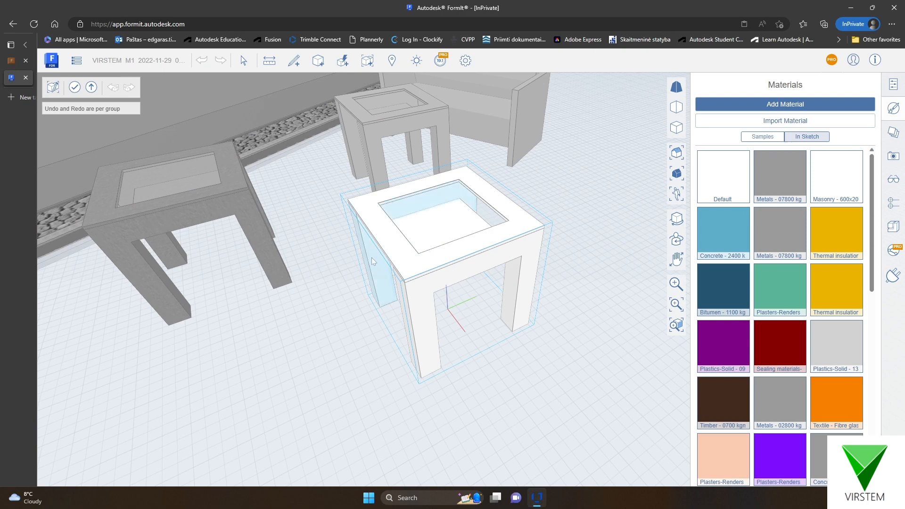
pyautogui.click(761, 137)
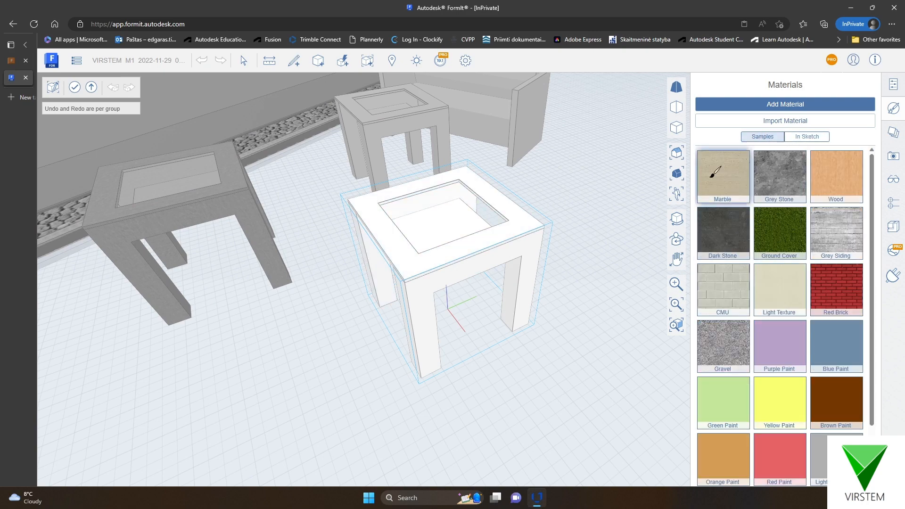
pyautogui.click(412, 299)
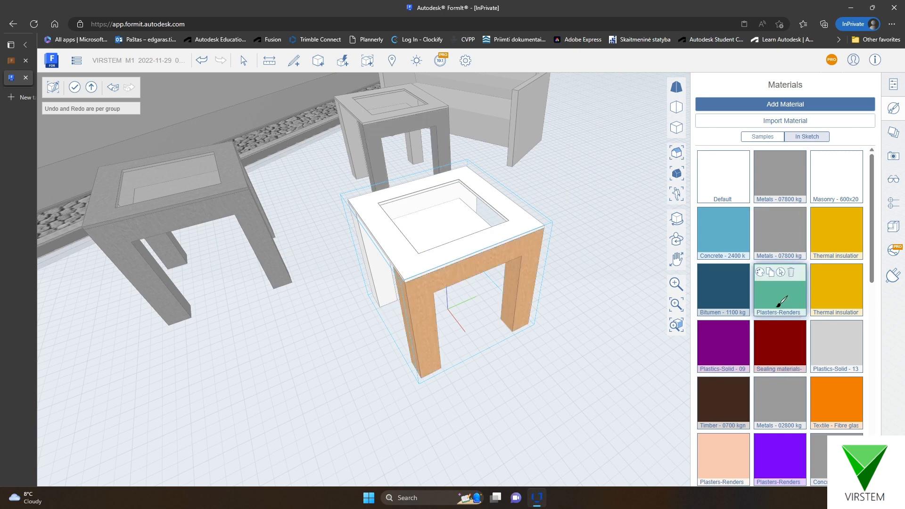
# - Paint the tabletop frame with the green Plasters-Renders material from the sketch and exit group editing
pyautogui.click(787, 297)
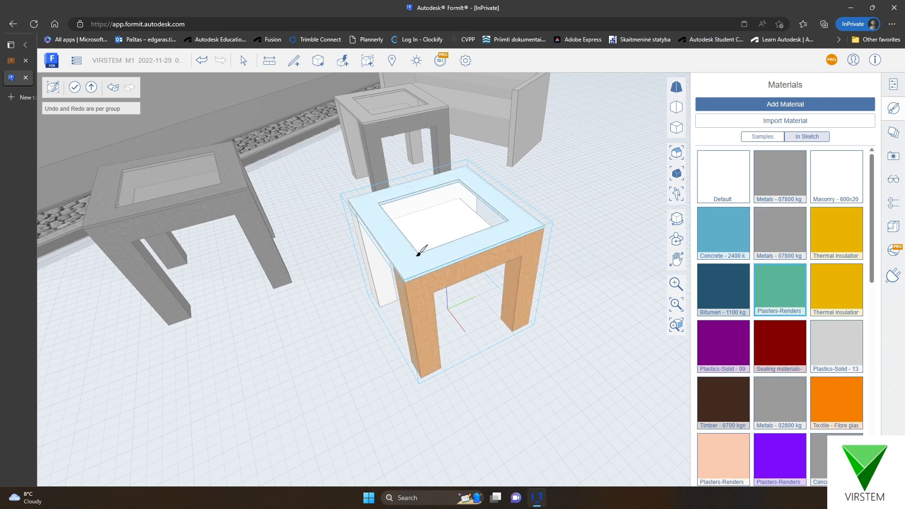
pyautogui.click(487, 374)
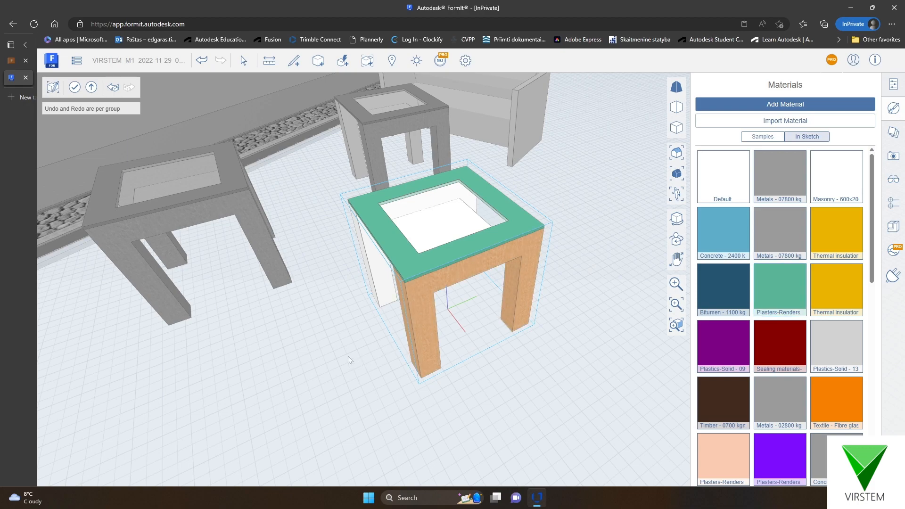
pyautogui.press('Escape')
pyautogui.moveTo(319, 325); pyautogui.dragTo(276, 282, button='right')
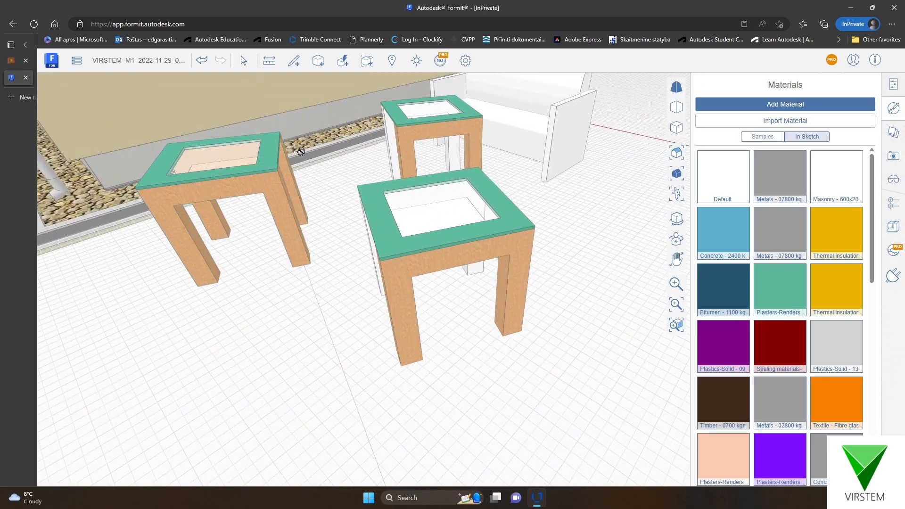
# - Examine the painted table copies from several angles, comparing the whole-object painting with the painting done inside the group
pyautogui.moveTo(343, 276); pyautogui.dragTo(293, 283, button='right')
pyautogui.click(229, 299)
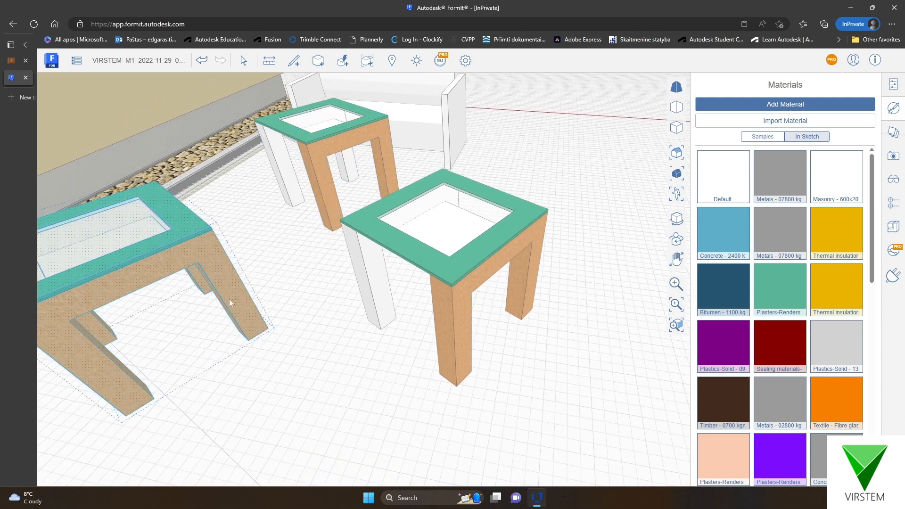
pyautogui.scroll(-2, 327, 339)
pyautogui.moveTo(295, 338); pyautogui.dragTo(279, 332, button='right')
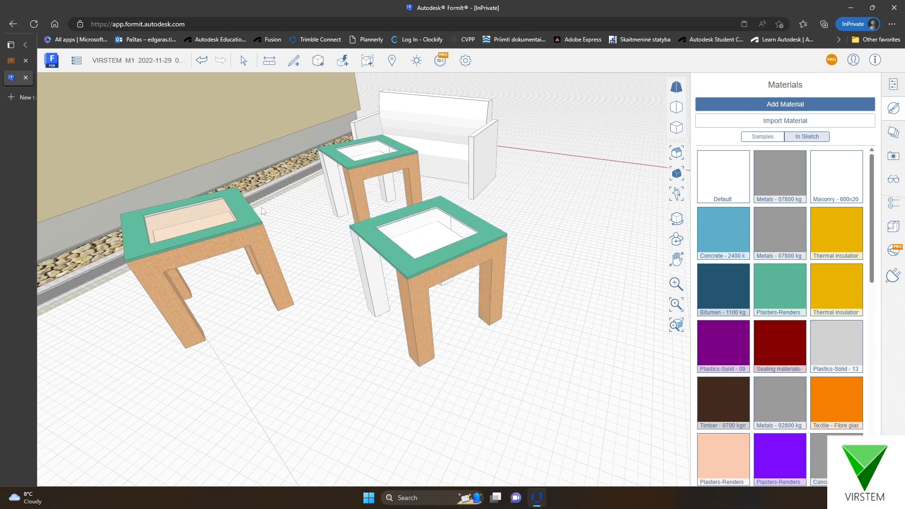
pyautogui.moveTo(279, 351); pyautogui.dragTo(328, 339, button='right')
pyautogui.moveTo(327, 339); pyautogui.dragTo(290, 344, button='middle')
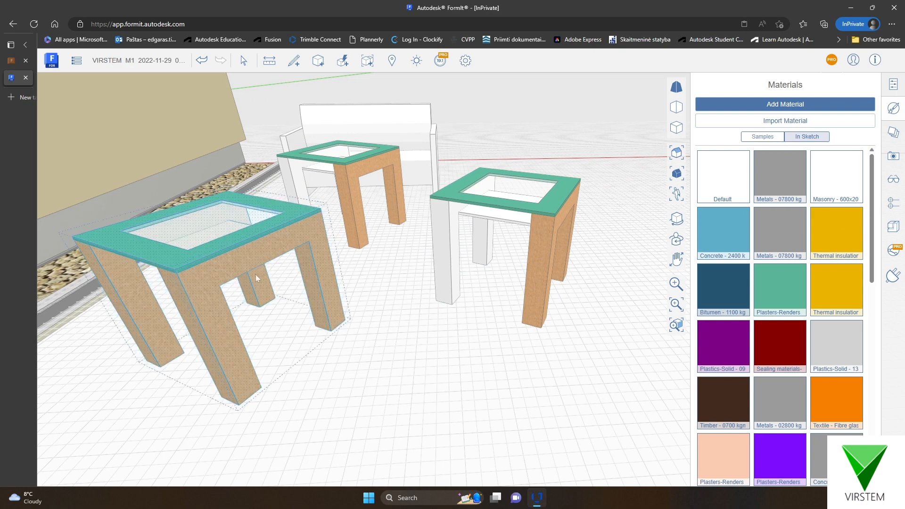
pyautogui.click(218, 246)
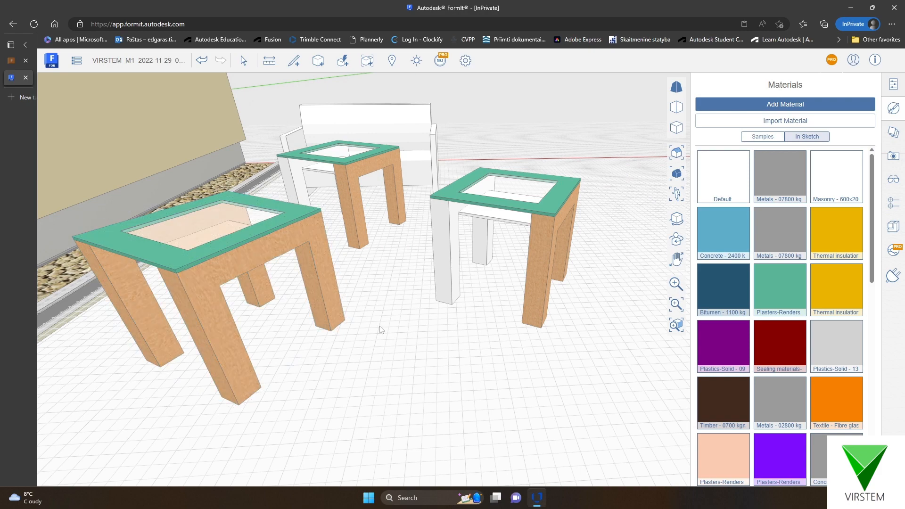
pyautogui.moveTo(379, 326)
pyautogui.mouseDown(button='right')
pyautogui.moveTo(372, 346)
pyautogui.moveTo(363, 332)
pyautogui.mouseUp(button='right')
pyautogui.moveTo(363, 332); pyautogui.dragTo(286, 281, button='middle')
pyautogui.scroll(-3, 311, 274)
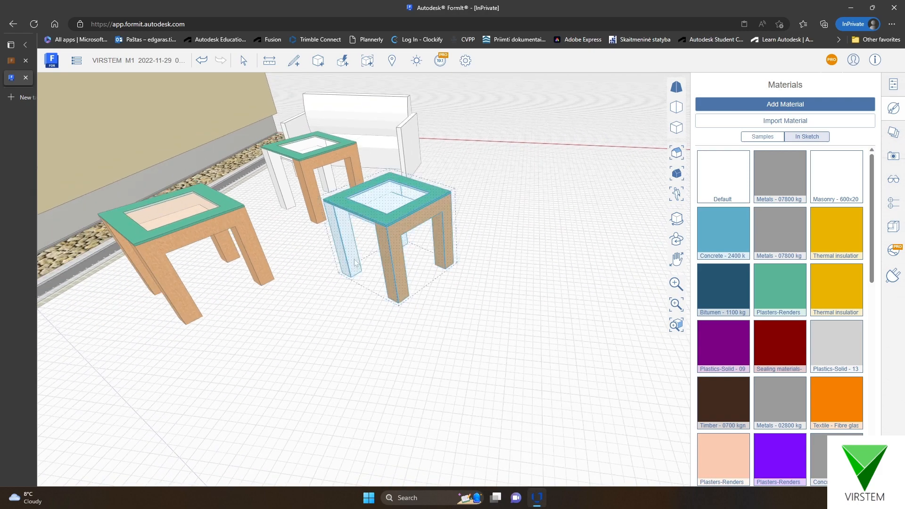
# - Copy the partly painted table in front of the bench and paste a copy on the open ground ahead of it
pyautogui.click(347, 276)
pyautogui.rightClick(402, 305)
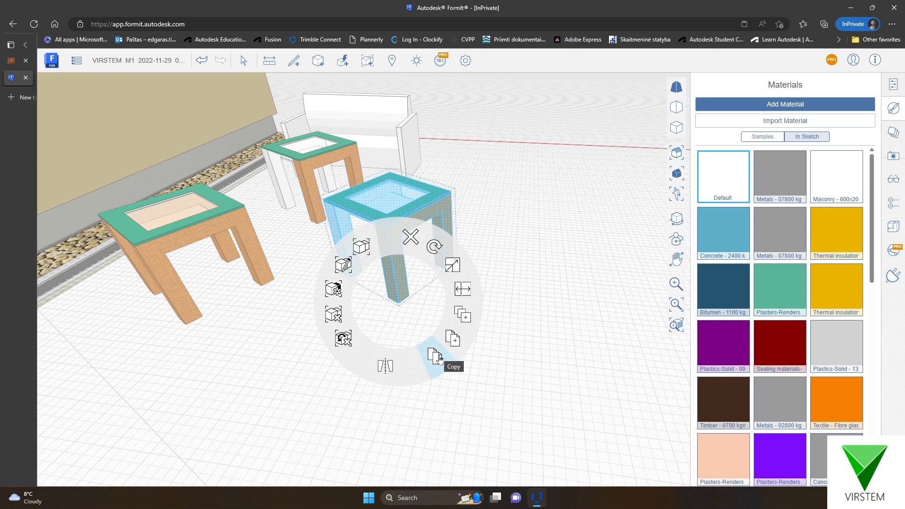
pyautogui.click(436, 357)
pyautogui.rightClick(400, 305)
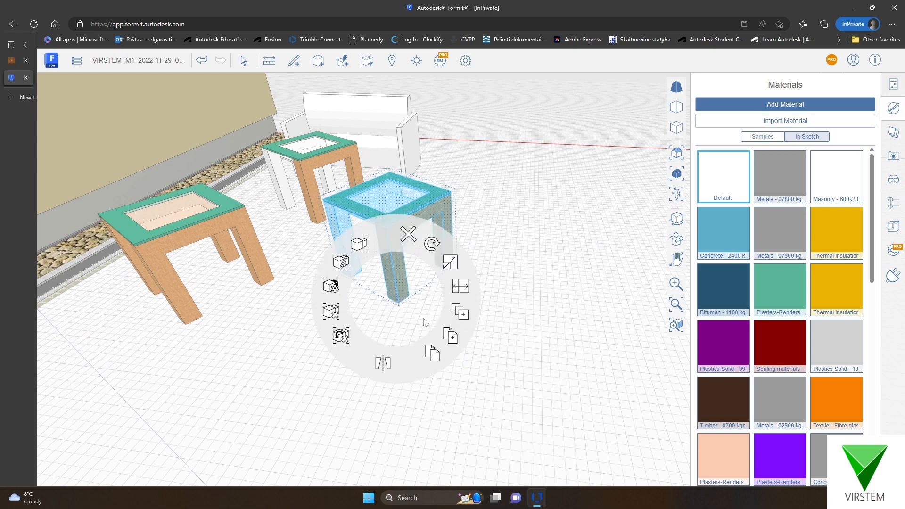
pyautogui.click(451, 336)
pyautogui.click(295, 348)
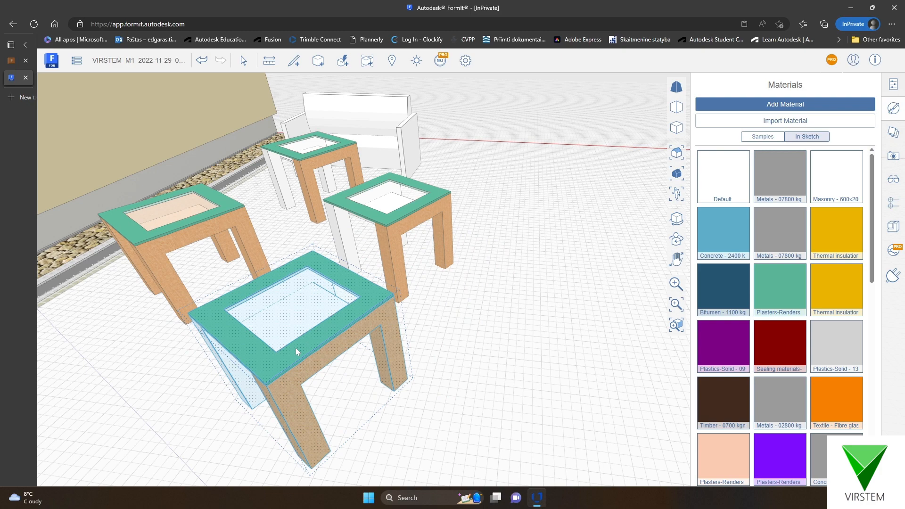
# - Make the newly pasted table copy a unique group
pyautogui.rightClick(267, 353)
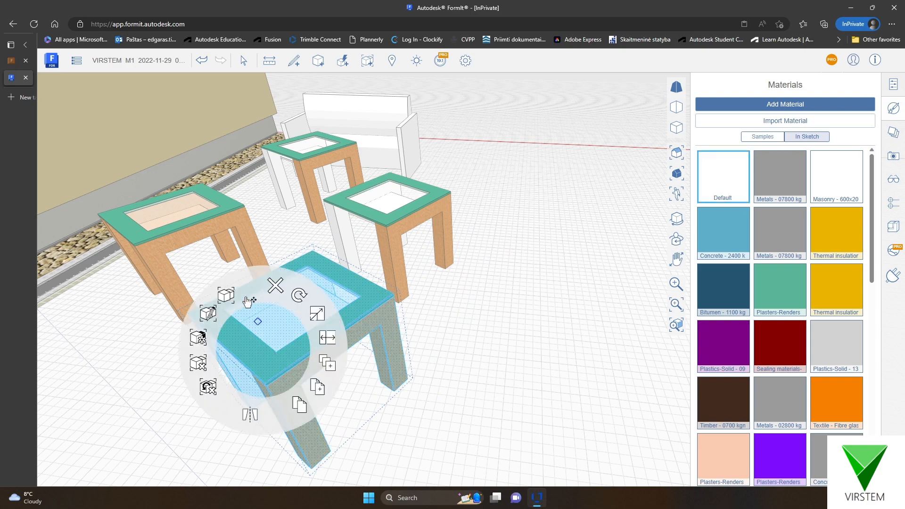
pyautogui.click(205, 345)
pyautogui.scroll(-2, 362, 308)
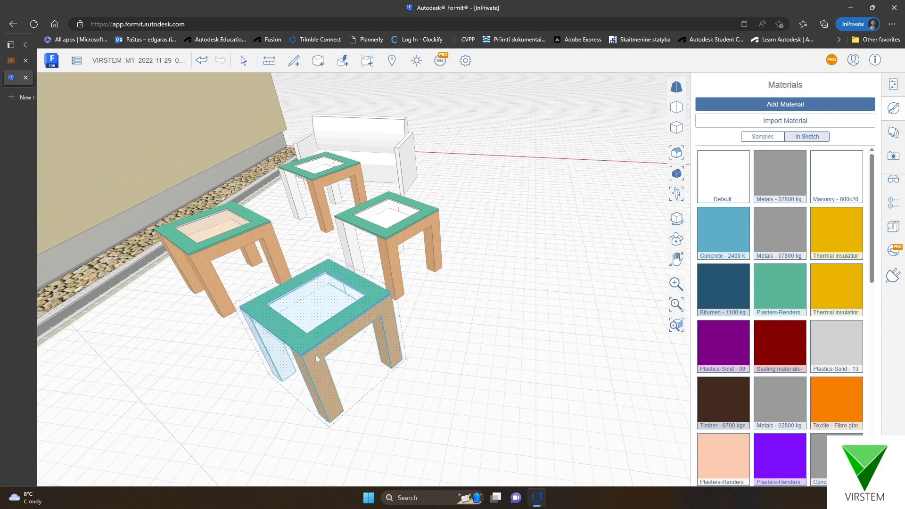
# - Inside the new table's group, paint the front leg frame yellow Thermal insulation and the rear leg frame purple Plastics-Solid
pyautogui.doubleClick(315, 355)
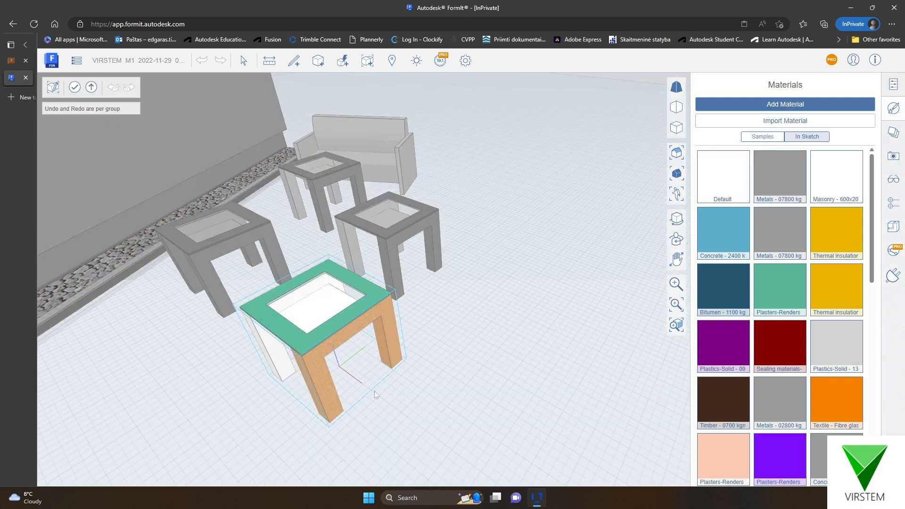
pyautogui.click(839, 299)
pyautogui.click(332, 392)
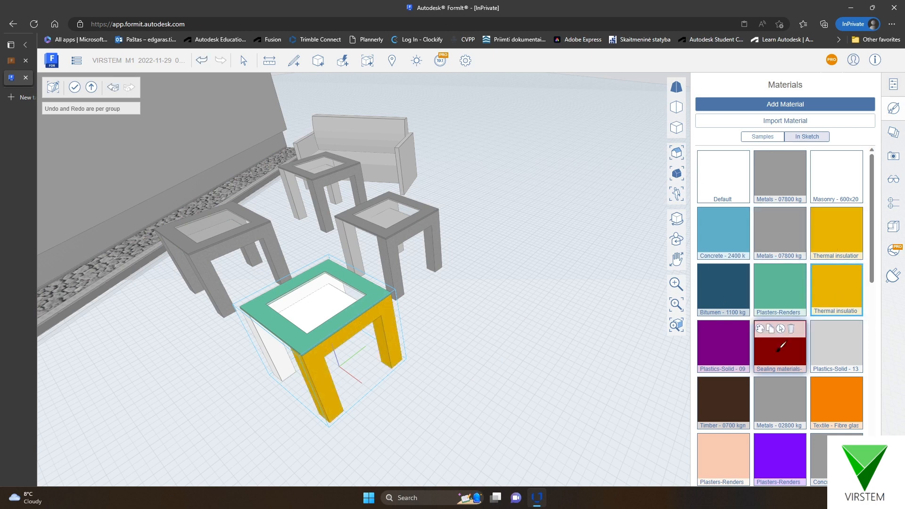
pyautogui.click(723, 349)
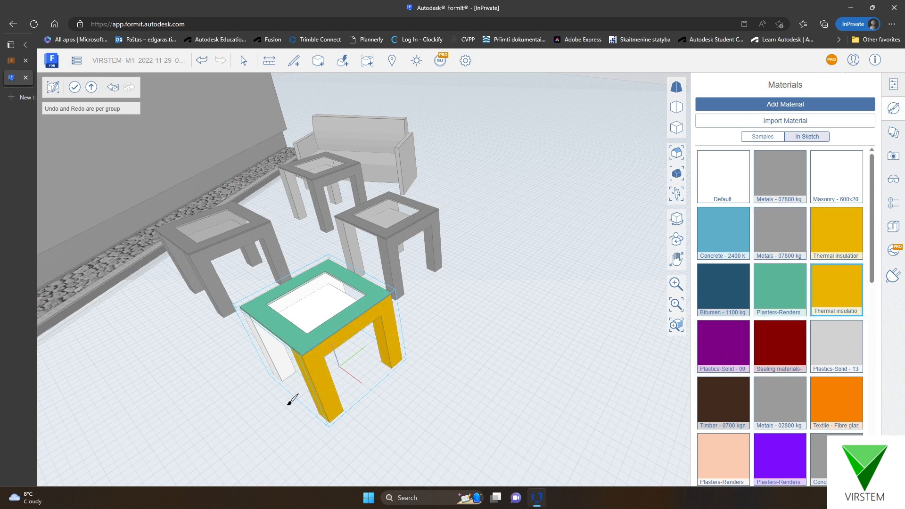
pyautogui.click(341, 279)
# - Paint the table's inner shelf with the green Soils - 0000 kgm material and exit group editing
pyautogui.moveTo(317, 407)
pyautogui.mouseDown(button='right')
pyautogui.moveTo(363, 329)
pyautogui.moveTo(343, 351)
pyautogui.mouseUp(button='right')
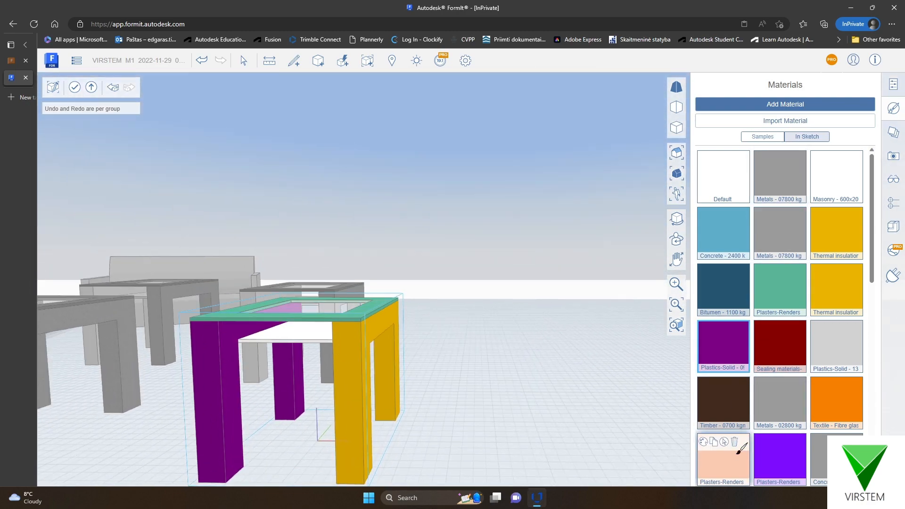
pyautogui.scroll(-4, 753, 408)
pyautogui.scroll(-2, 755, 409)
pyautogui.click(835, 264)
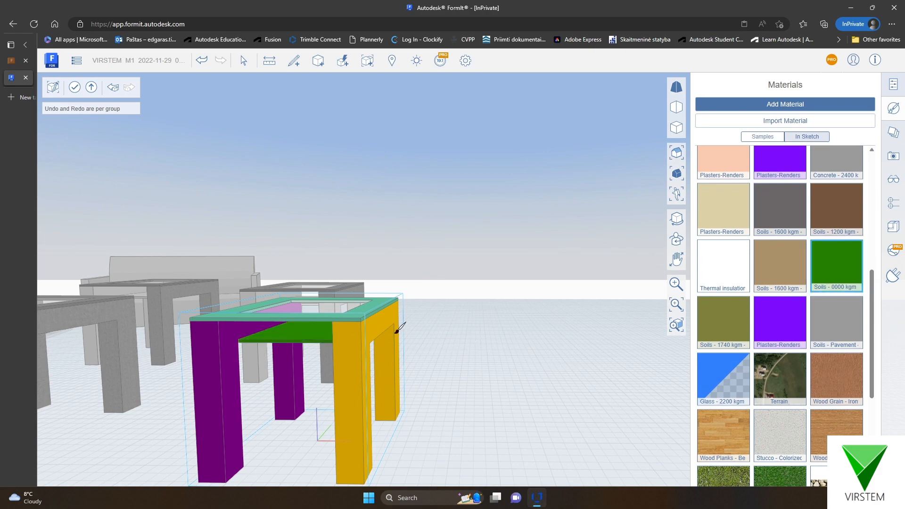
pyautogui.press('Escape')
pyautogui.press('Escape')
pyautogui.moveTo(456, 350); pyautogui.dragTo(379, 386, button='middle')
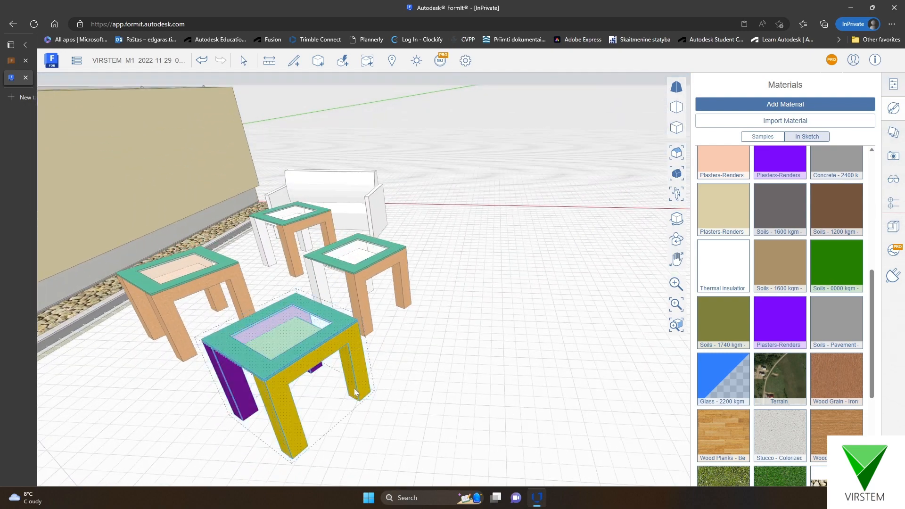
pyautogui.moveTo(419, 321); pyautogui.dragTo(452, 339, button='right')
pyautogui.moveTo(448, 338); pyautogui.dragTo(486, 329, button='middle')
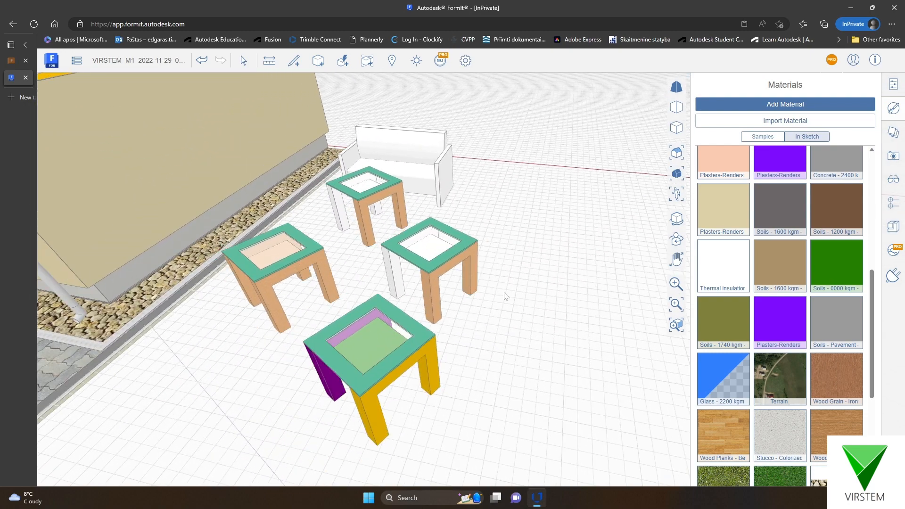
# - Start a new material and move its editor clear of the tables
pyautogui.scroll(6, 767, 247)
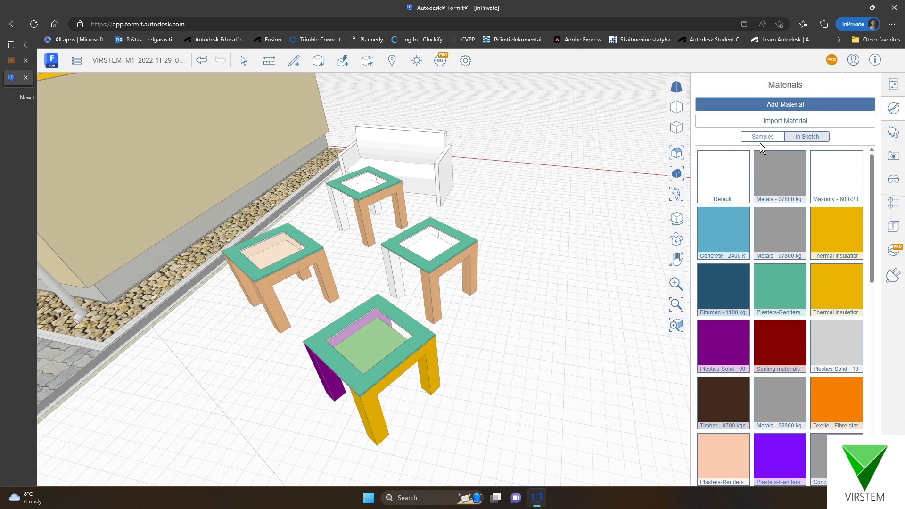
pyautogui.click(771, 105)
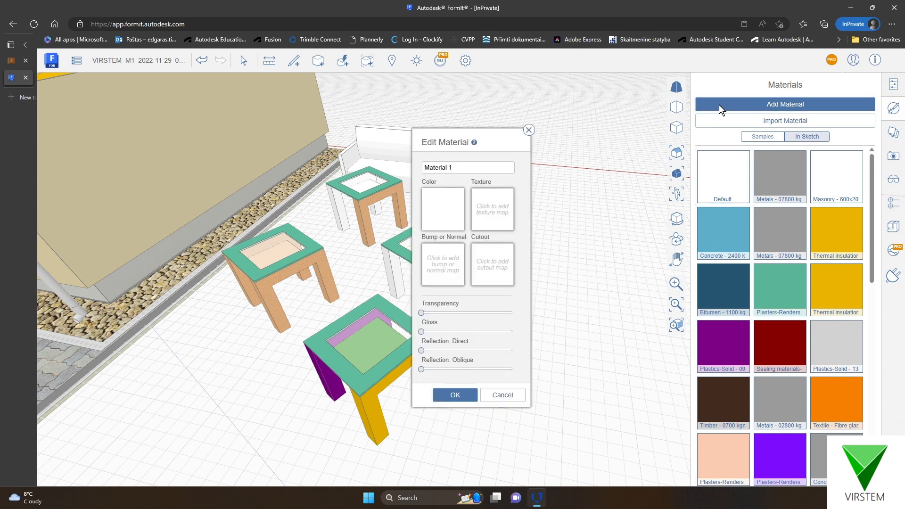
pyautogui.moveTo(475, 143); pyautogui.dragTo(571, 108)
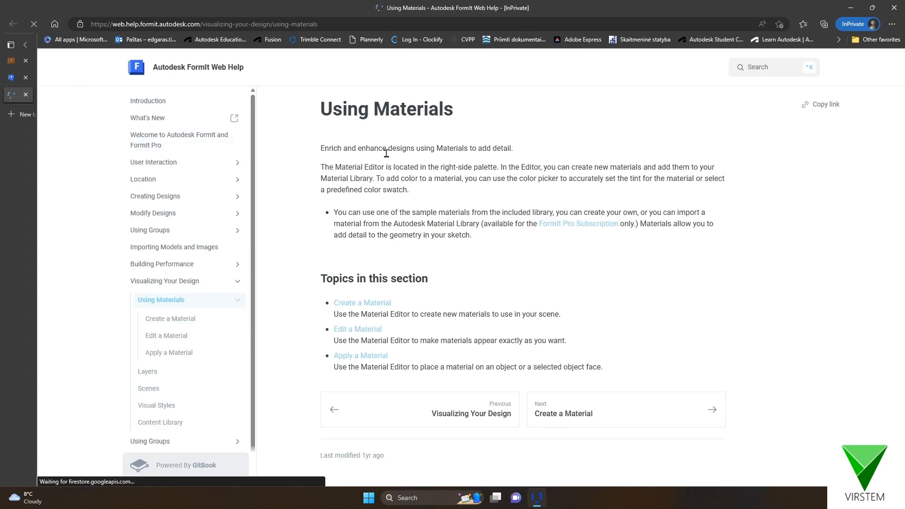
# - Look through the Using Materials help page and return to the FormIt sketch
pyautogui.scroll(-3, 453, 274)
pyautogui.scroll(3, 448, 285)
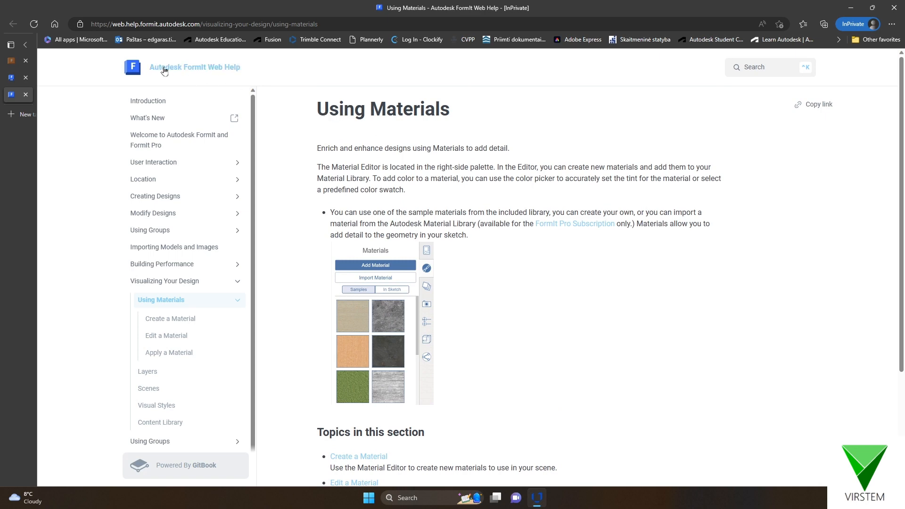
pyautogui.click(18, 78)
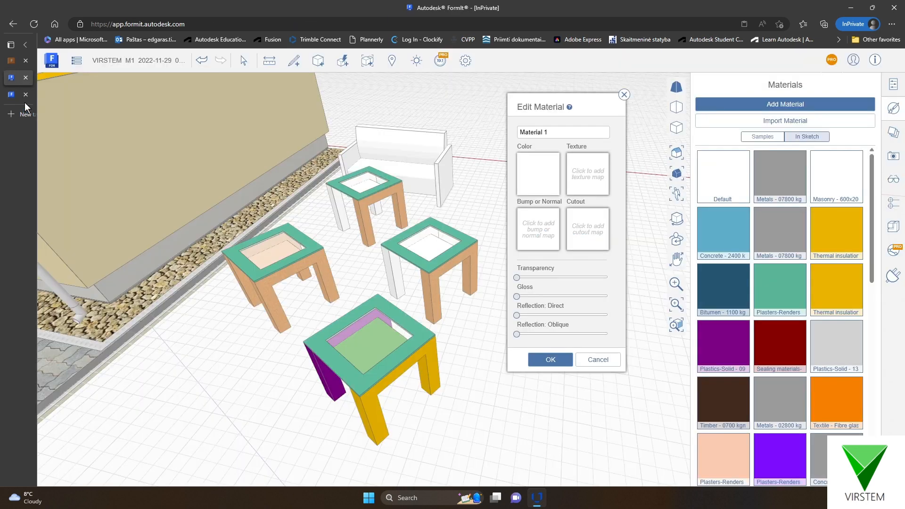
# - Set the new material's color to blue, RGB 38, 115, 197, based on a color sampled from the browser's InPrivate badge
pyautogui.click(540, 180)
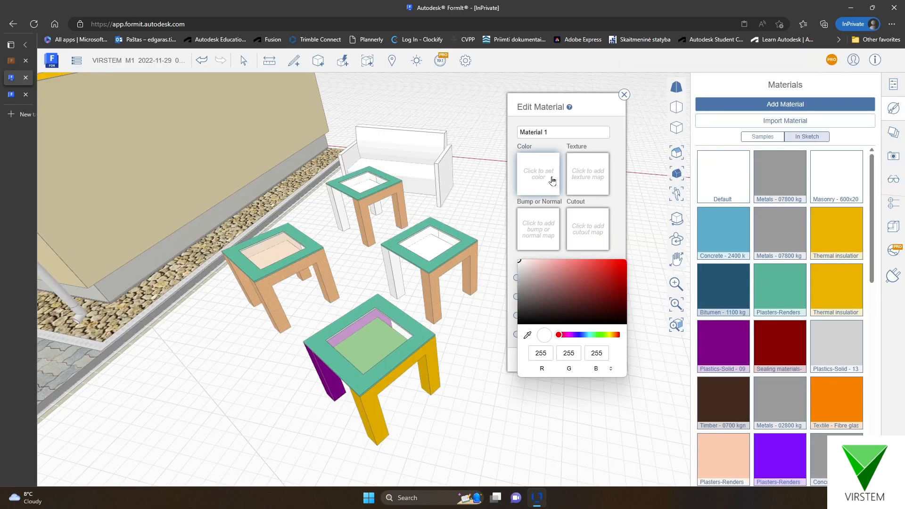
pyautogui.moveTo(575, 306)
pyautogui.mouseDown()
pyautogui.moveTo(581, 269)
pyautogui.moveTo(564, 296)
pyautogui.mouseUp()
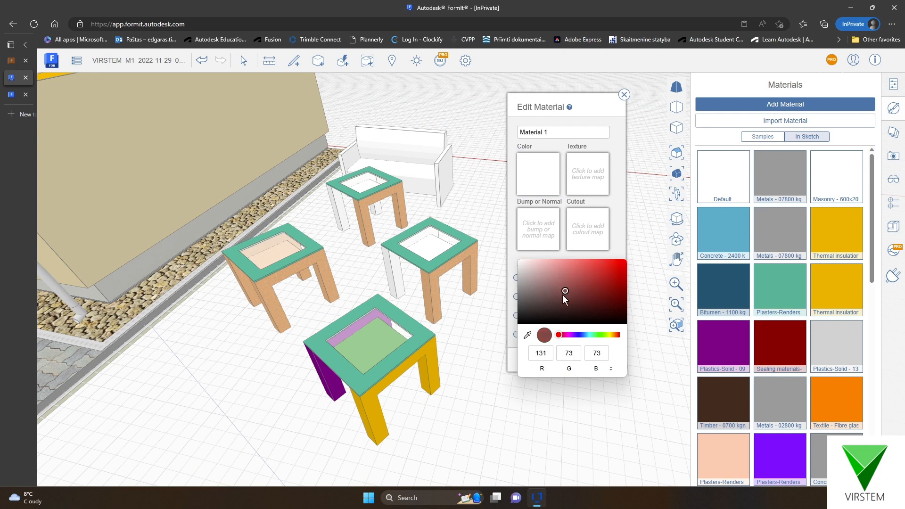
pyautogui.click(528, 335)
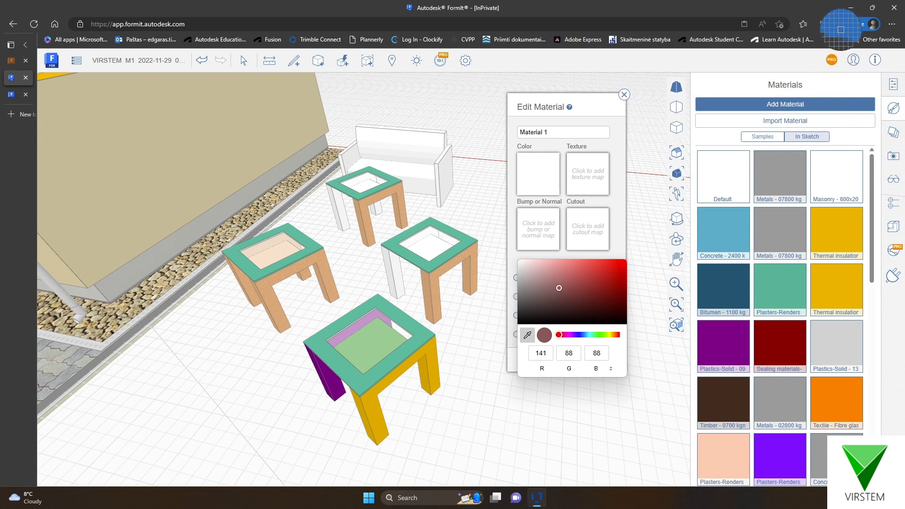
pyautogui.click(841, 28)
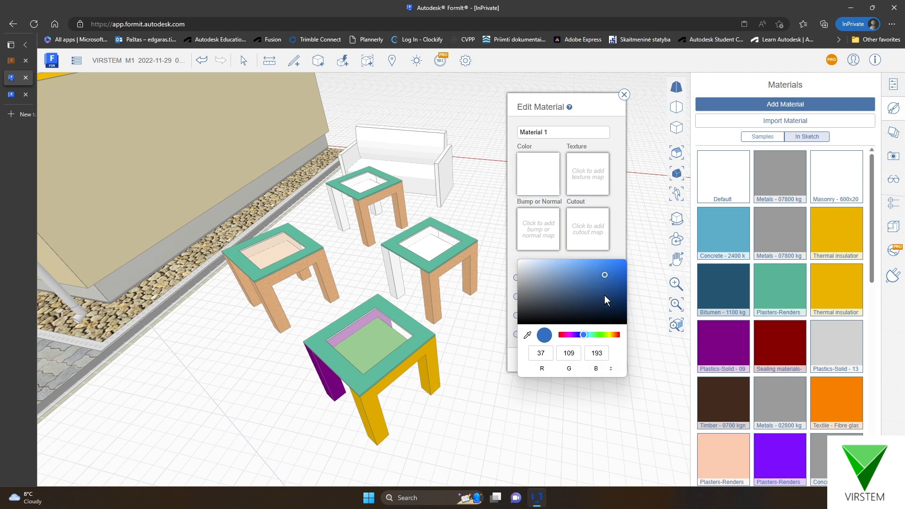
pyautogui.click(528, 335)
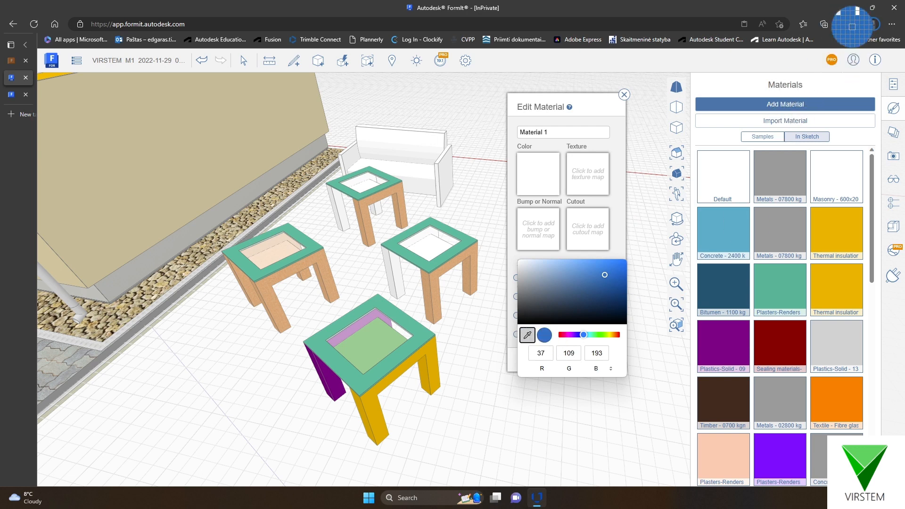
pyautogui.click(852, 27)
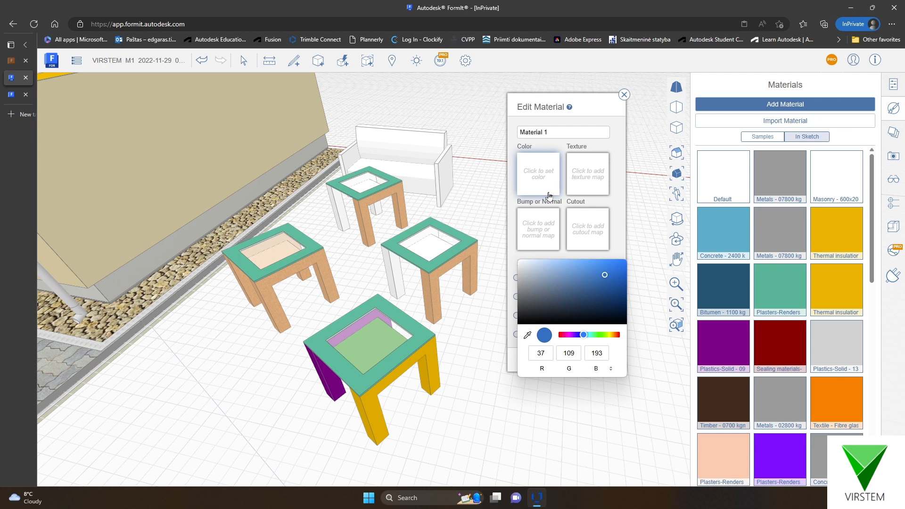
pyautogui.click(605, 274)
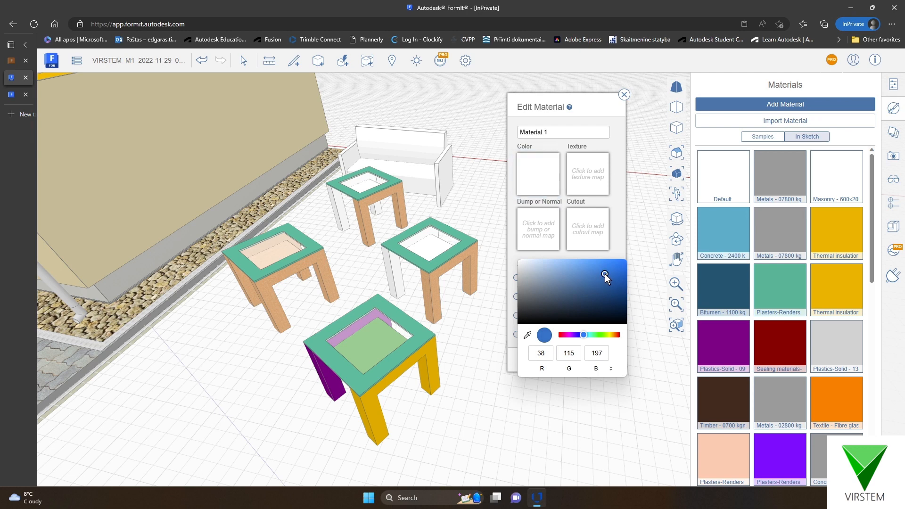
pyautogui.click(539, 185)
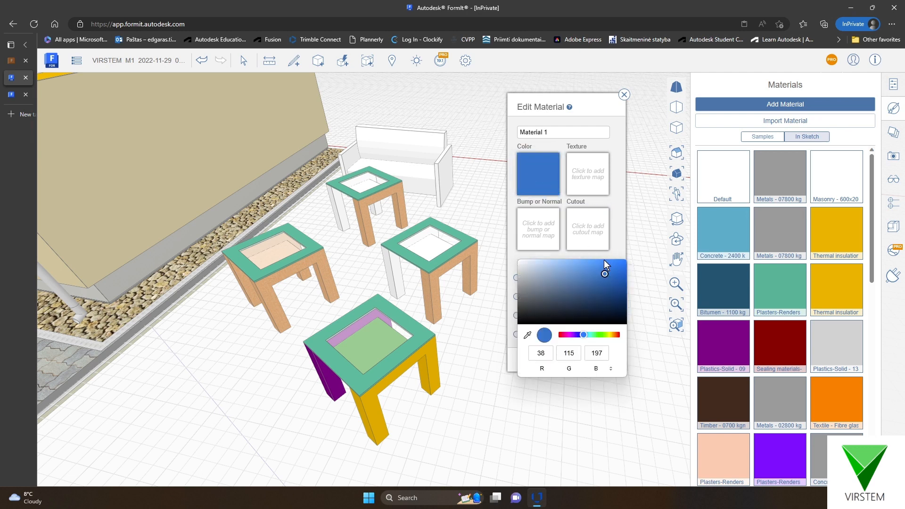
pyautogui.click(622, 163)
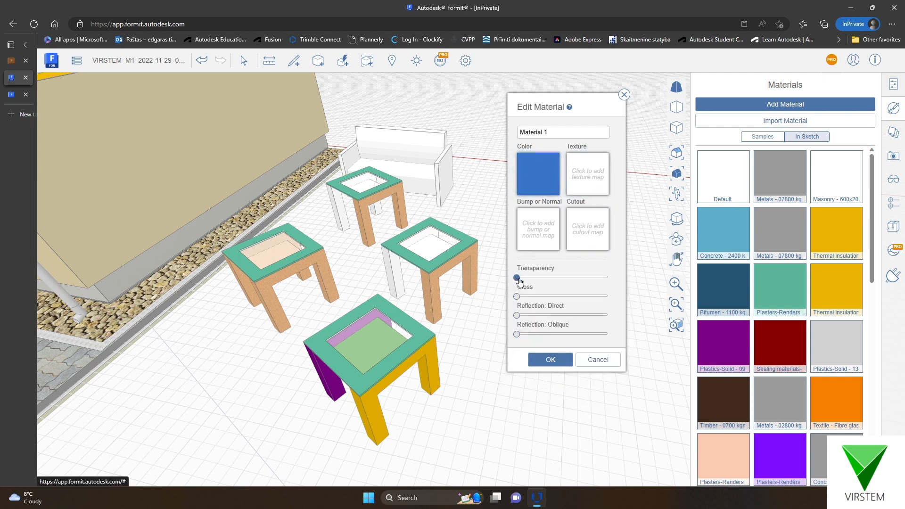
# - Set transparency to about 25%, gloss 60%, direct reflection 20% and oblique reflection 70%, and save the material as Material 12
pyautogui.moveTo(519, 280); pyautogui.dragTo(573, 297)
pyautogui.moveTo(517, 315); pyautogui.dragTo(583, 335)
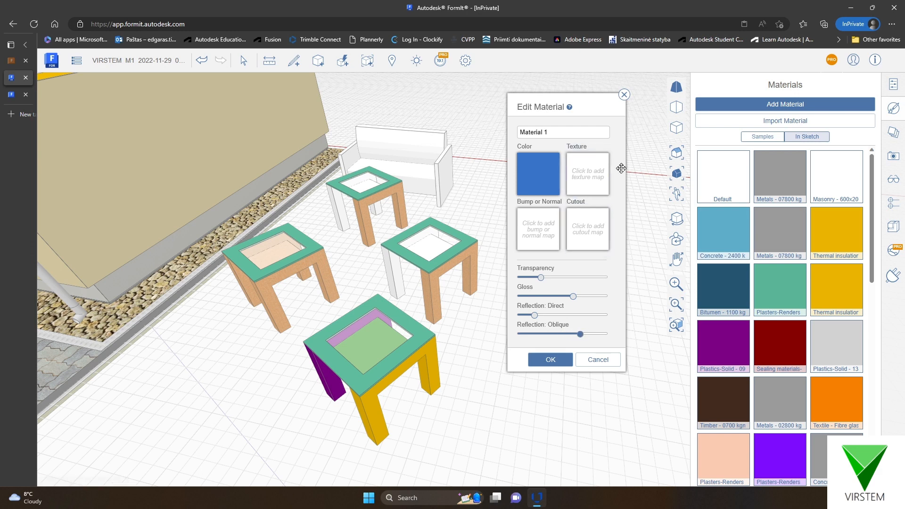
pyautogui.tripleClick(561, 133)
pyautogui.click(571, 133)
pyautogui.click(553, 360)
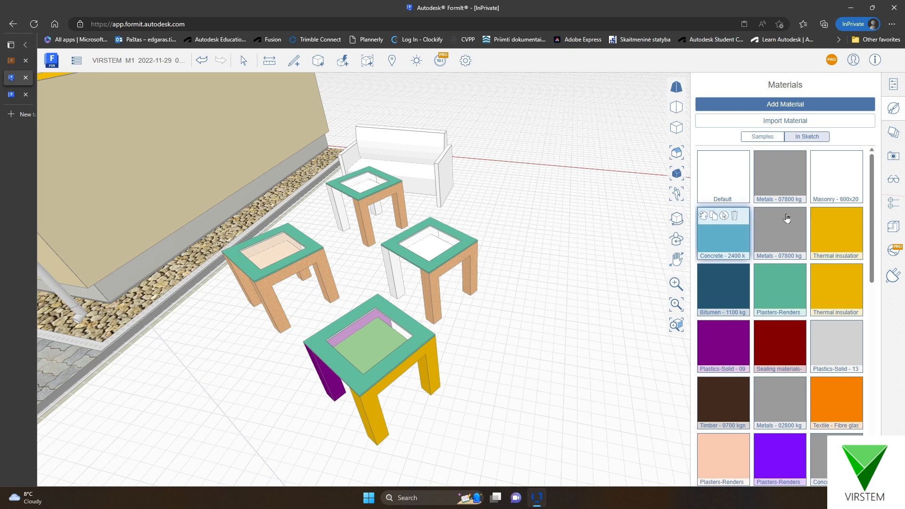
# - Paint the unpainted-style base and side legs of the table beside the gravel strip with Material 12 and inspect it from several angles
pyautogui.scroll(-10, 813, 330)
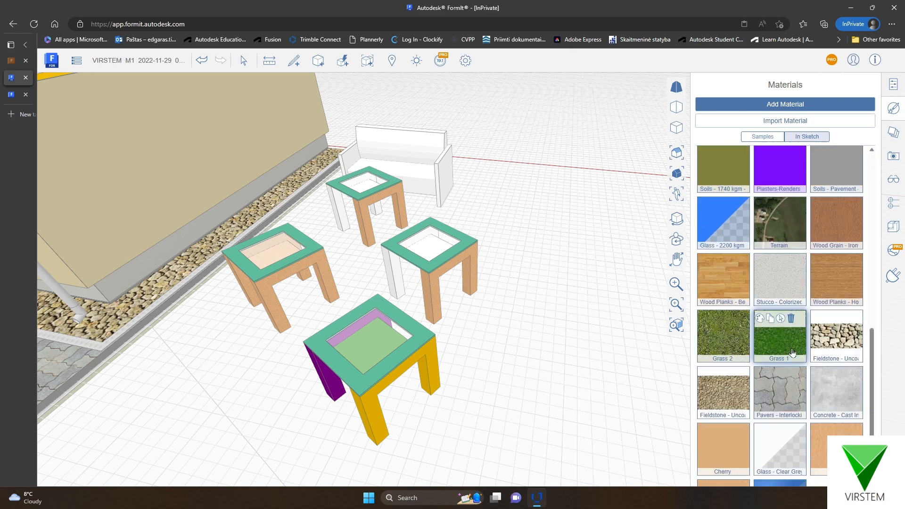
pyautogui.click(798, 453)
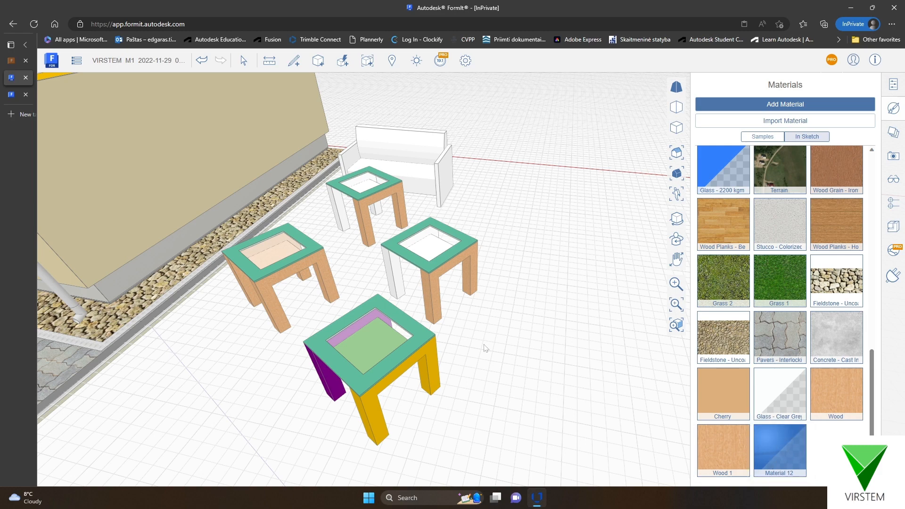
pyautogui.click(254, 281)
pyautogui.scroll(5, 247, 301)
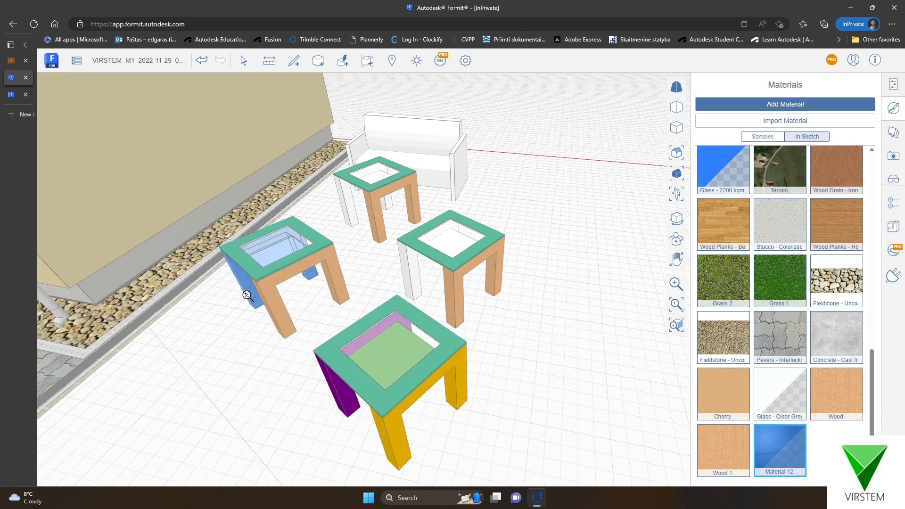
pyautogui.scroll(3, 250, 333)
pyautogui.moveTo(309, 358)
pyautogui.mouseDown(button='right')
pyautogui.moveTo(427, 315)
pyautogui.moveTo(511, 305)
pyautogui.moveTo(533, 279)
pyautogui.moveTo(410, 319)
pyautogui.moveTo(391, 344)
pyautogui.moveTo(413, 363)
pyautogui.moveTo(448, 335)
pyautogui.moveTo(385, 331)
pyautogui.mouseUp(button='right')
pyautogui.scroll(-2, 144, 282)
pyautogui.scroll(-5, 147, 277)
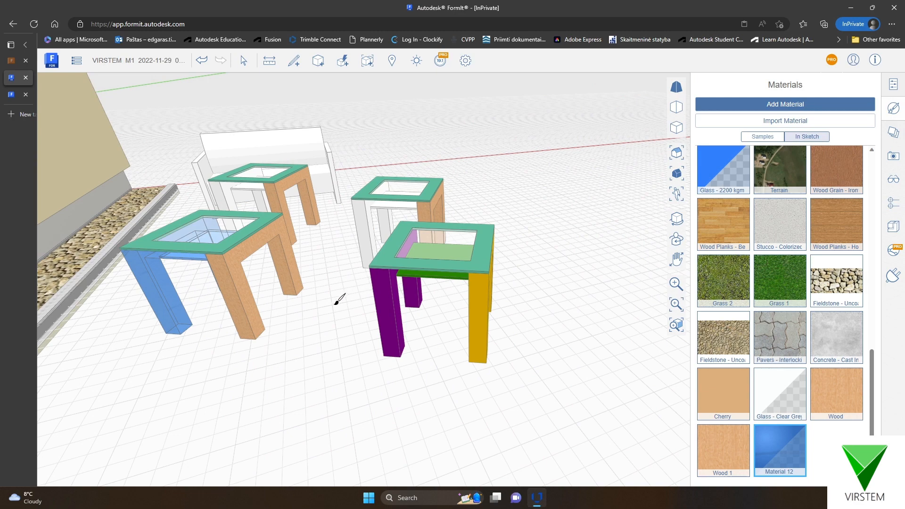
pyautogui.moveTo(340, 299); pyautogui.dragTo(304, 315, button='right')
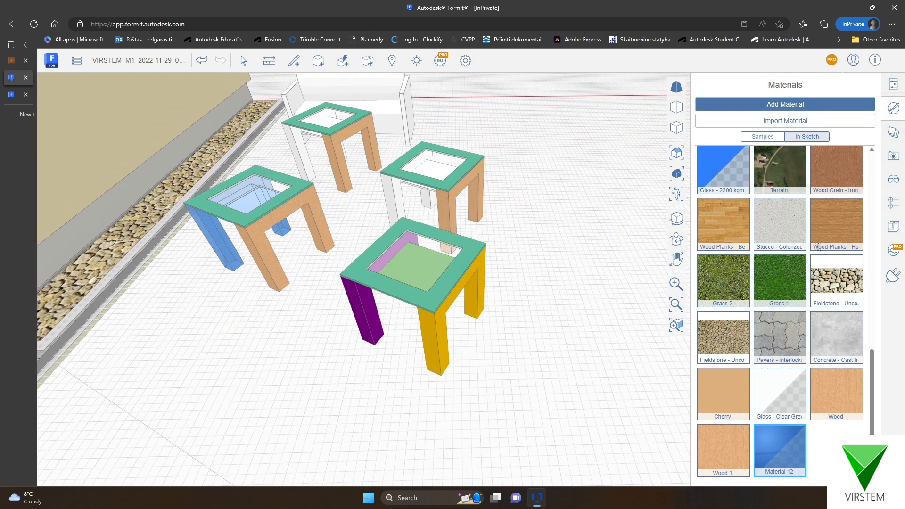
# - Review the editor settings of a blank new material, Grass 1 and Pavers - Interlocking without changing them
pyautogui.click(793, 109)
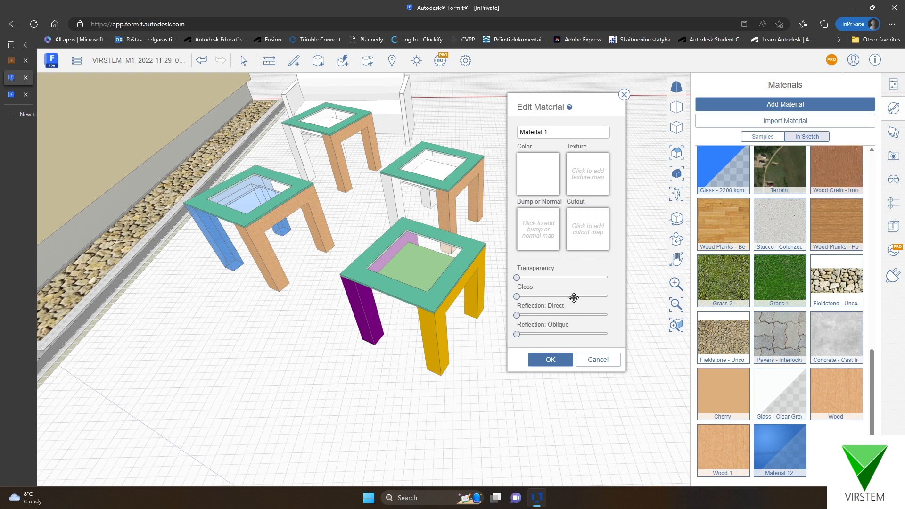
pyautogui.click(597, 360)
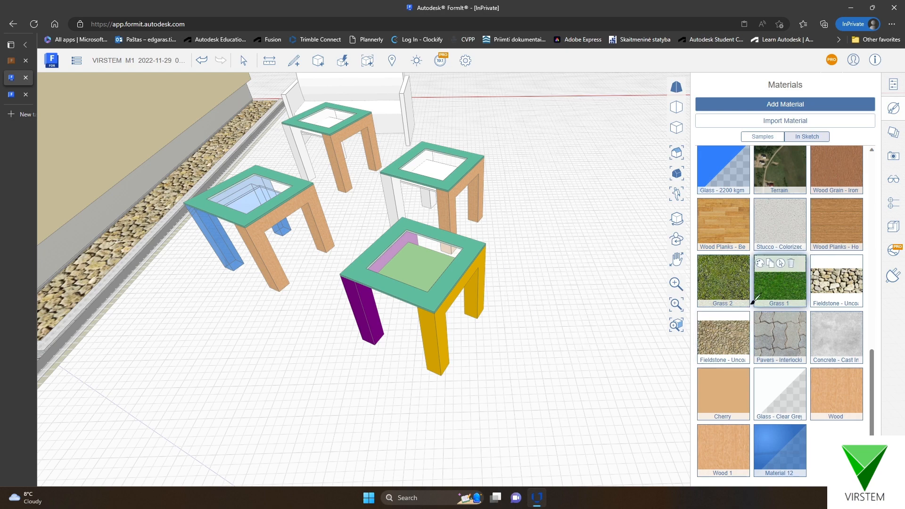
pyautogui.moveTo(796, 278)
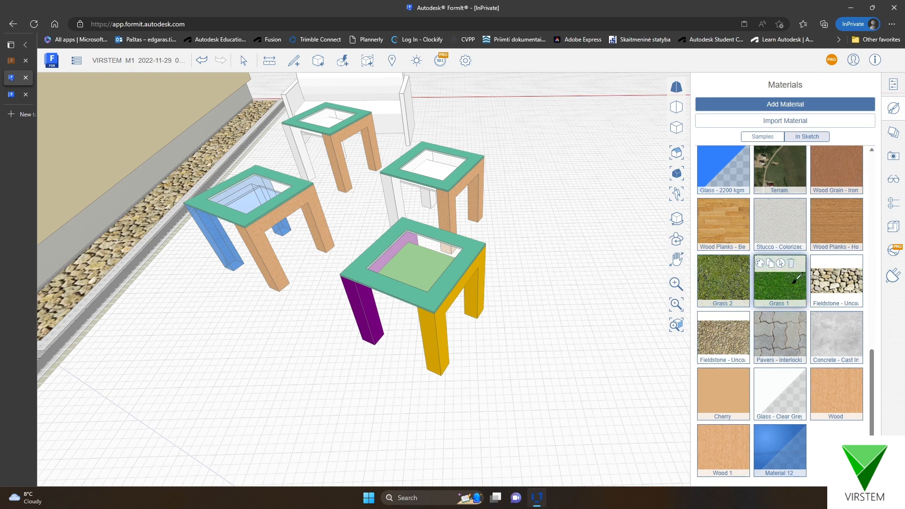
pyautogui.click(760, 266)
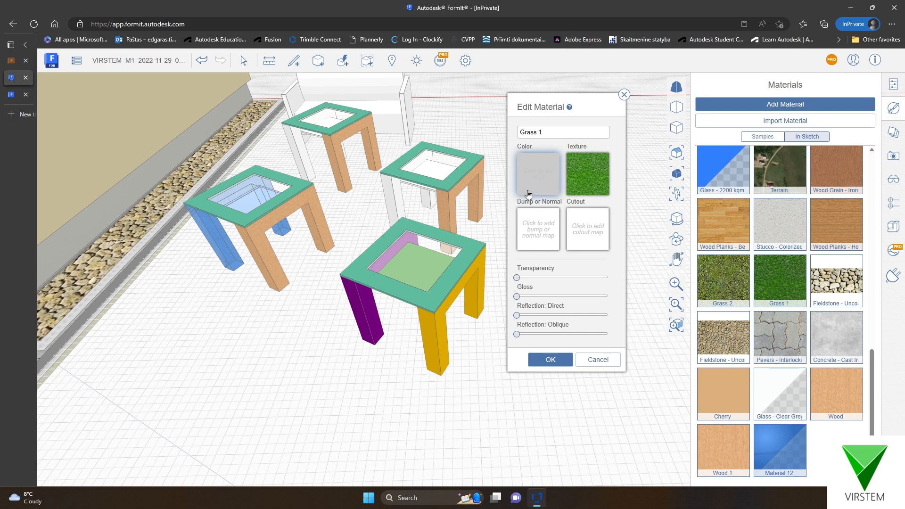
pyautogui.click(625, 96)
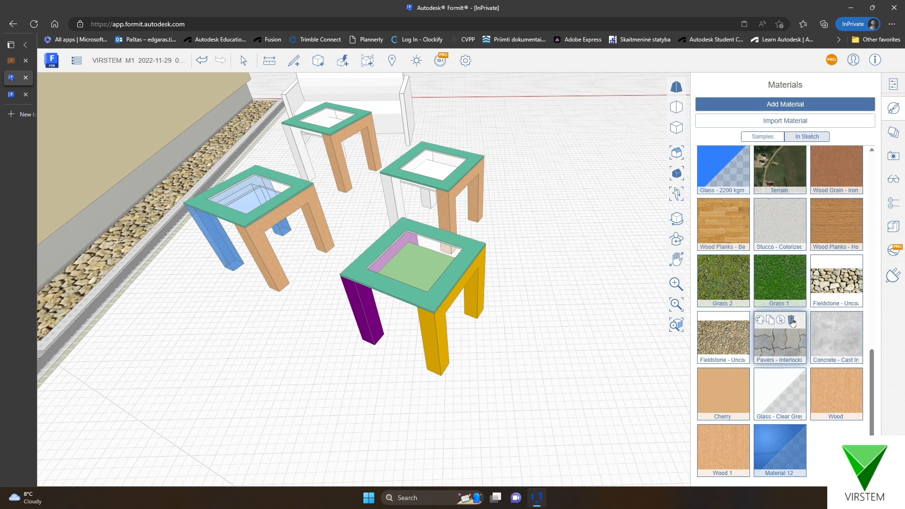
pyautogui.click(760, 320)
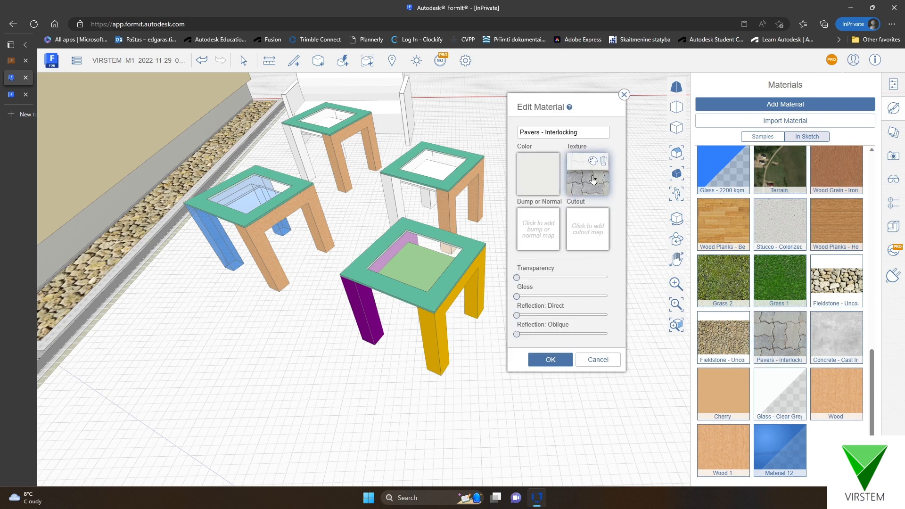
pyautogui.click(624, 95)
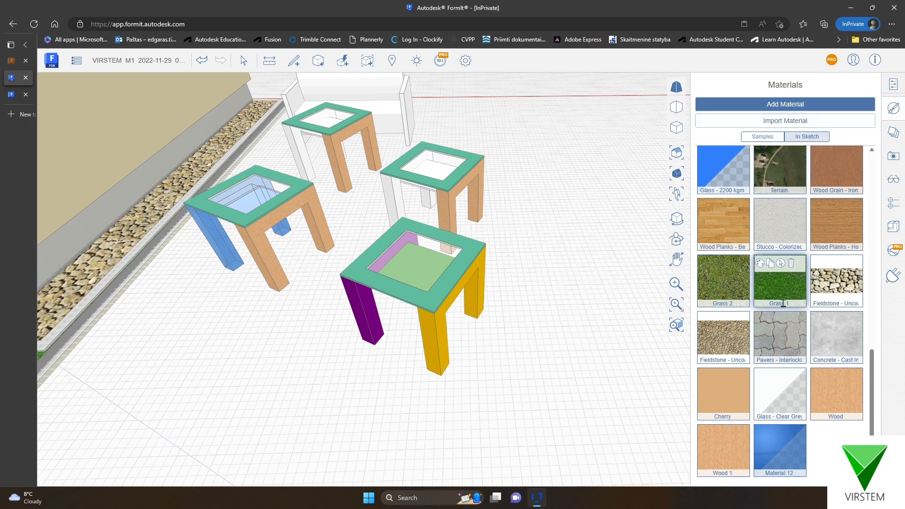
# - Paint the blue parts of the table beside the gravel strip with the CMU sample material and find CMU 1 among the sketch materials
pyautogui.scroll(5, 782, 302)
pyautogui.click(769, 137)
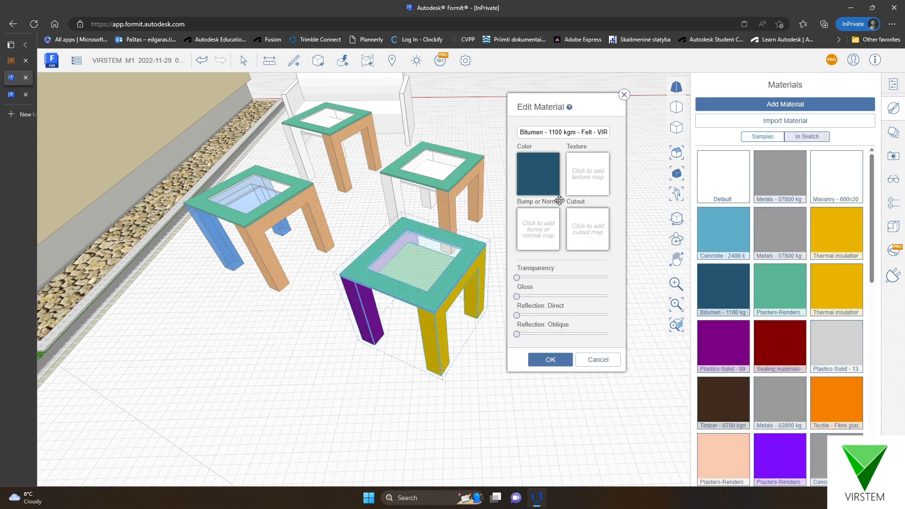
pyautogui.click(624, 94)
pyautogui.click(759, 137)
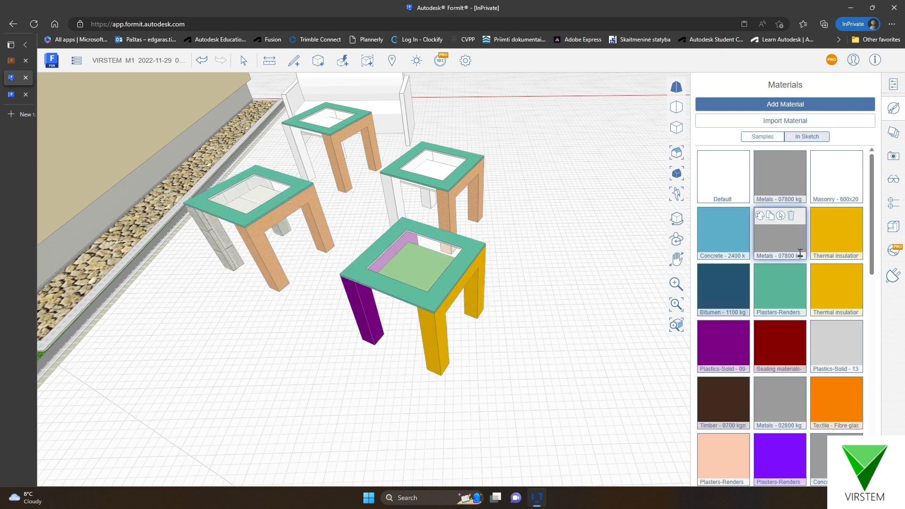
pyautogui.scroll(-10, 787, 317)
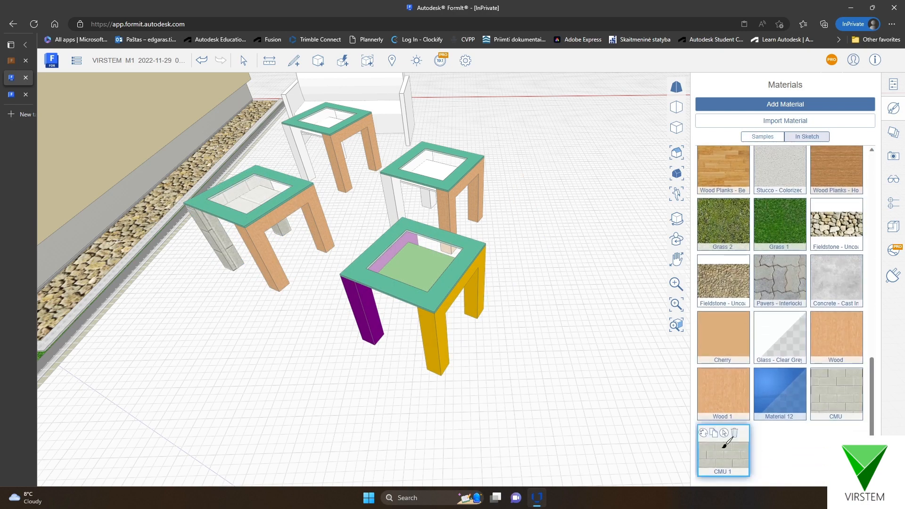
# - Review the CMU 1 material's settings, read the Create a Material topic in FormIt Web Help and return to the sketch
pyautogui.click(703, 433)
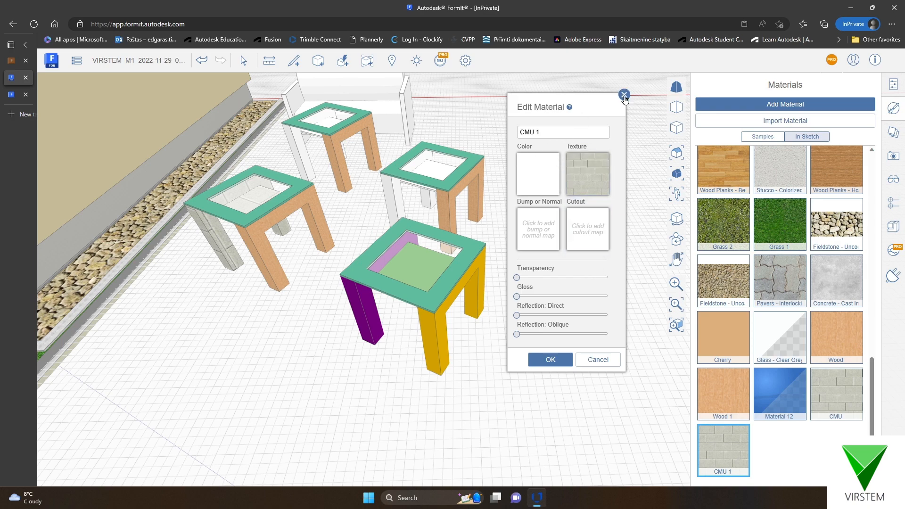
pyautogui.click(570, 108)
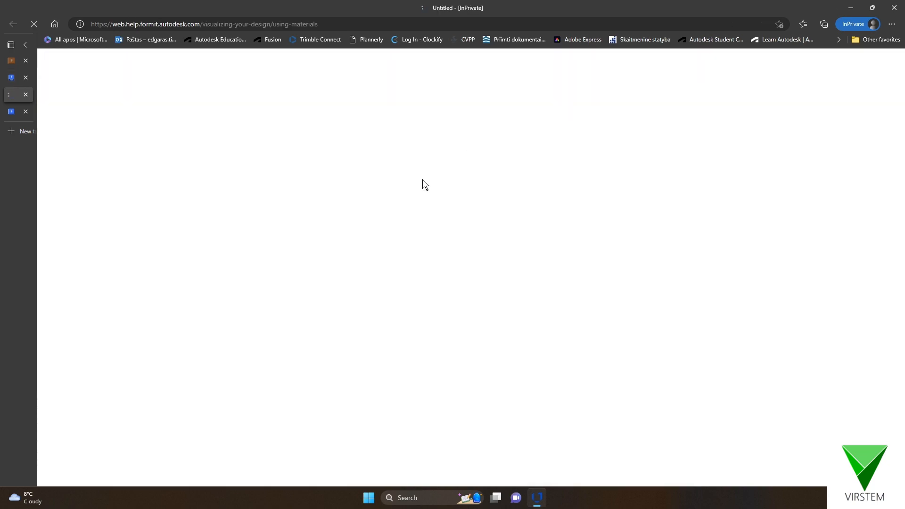
pyautogui.scroll(-3, 395, 322)
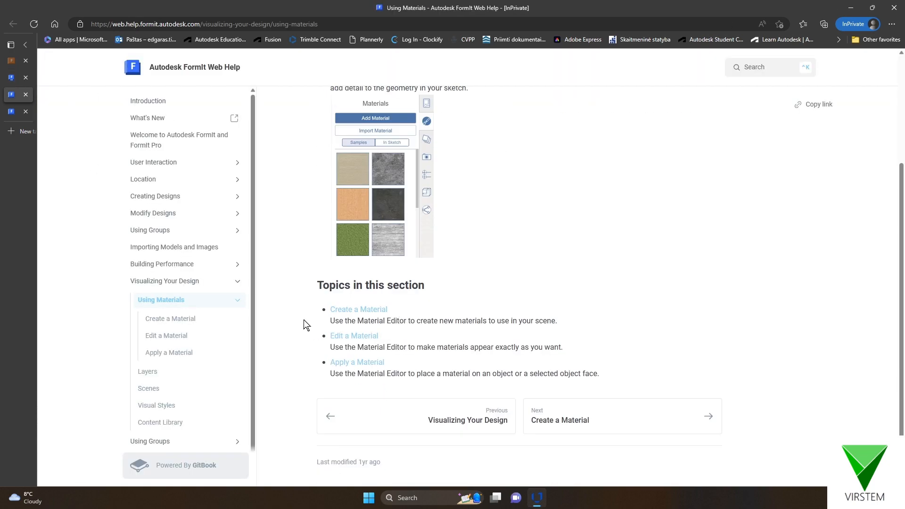
pyautogui.click(352, 310)
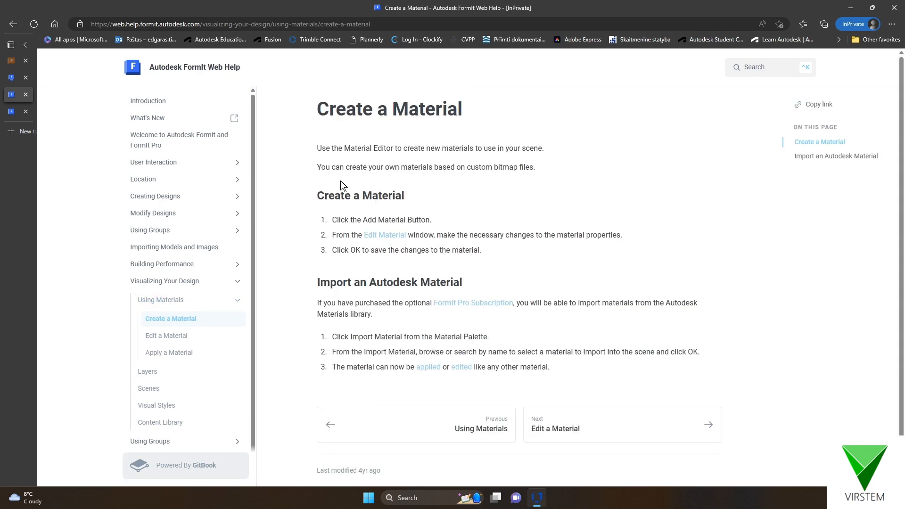
pyautogui.click(11, 77)
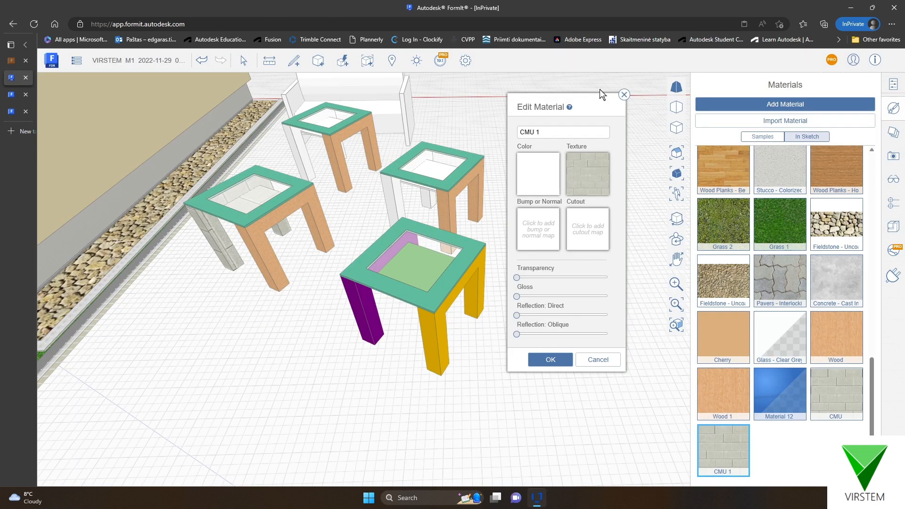
pyautogui.click(625, 95)
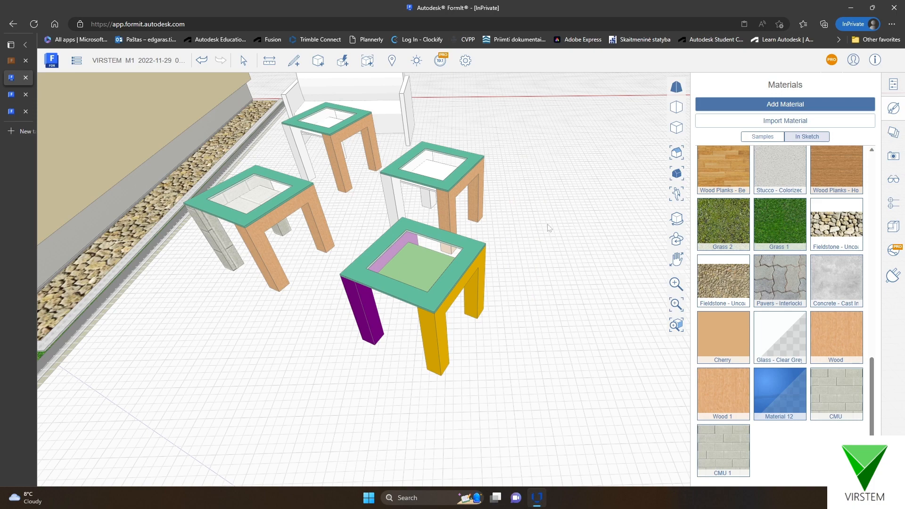
pyautogui.moveTo(559, 335); pyautogui.dragTo(527, 343, button='middle')
pyautogui.moveTo(526, 343); pyautogui.dragTo(529, 333, button='right')
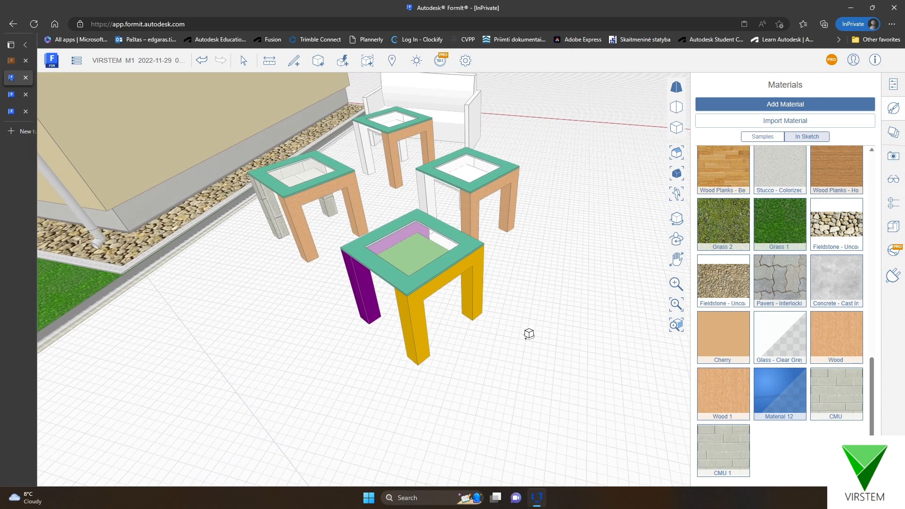
pyautogui.moveTo(557, 240); pyautogui.dragTo(527, 282, button='middle')
pyautogui.scroll(-3, 527, 282)
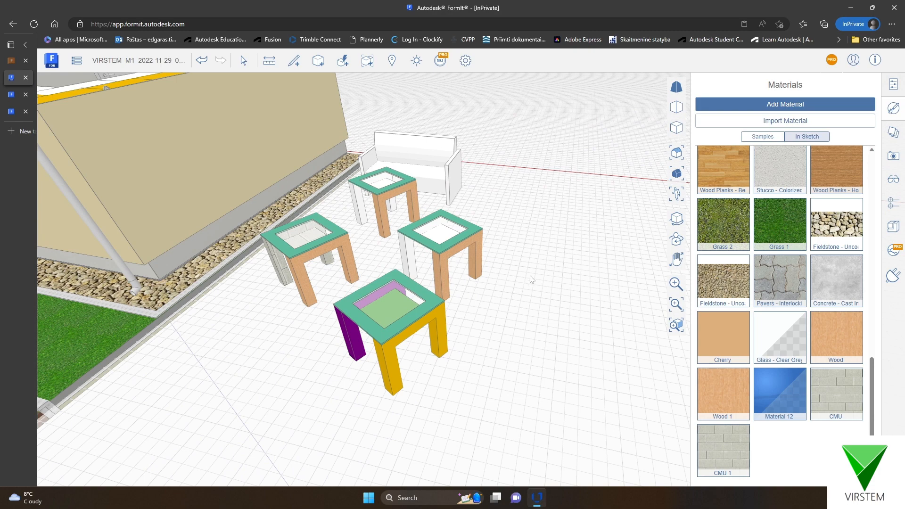